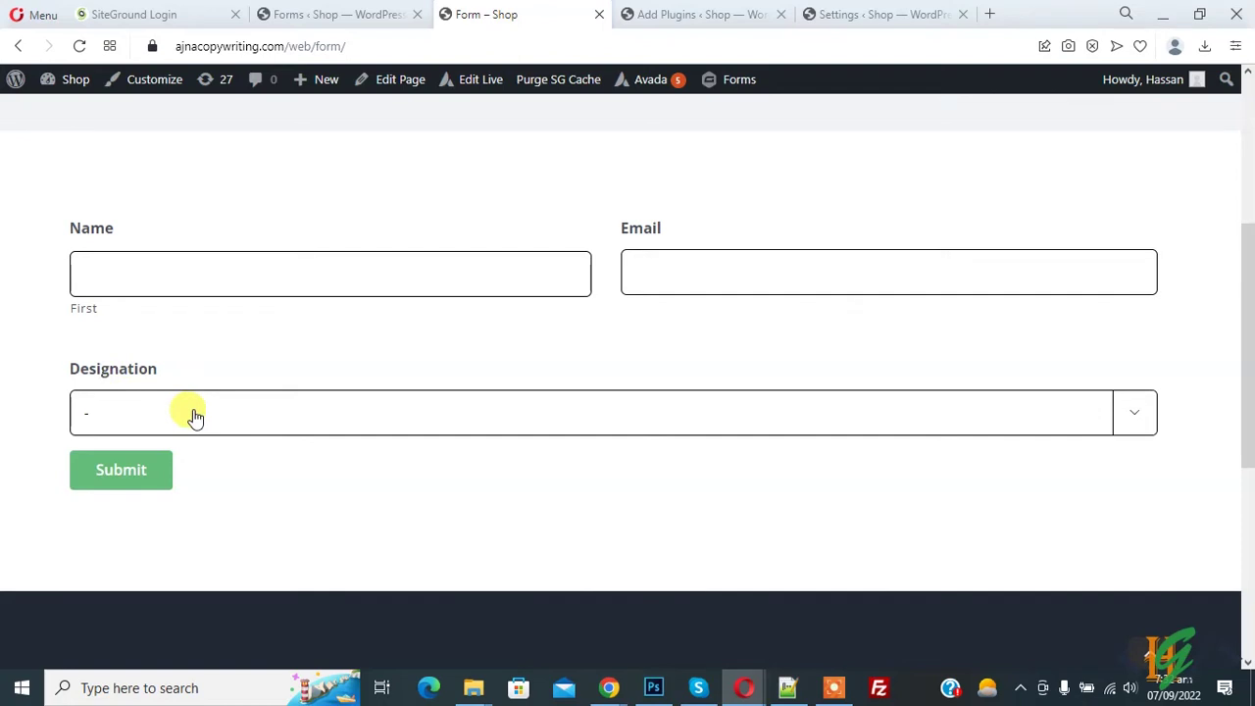
Step: Try CEO and Project Manager in the live form's Designation dropdown, then return to the form editor
{"action": "left_click", "coordinate": [223, 422]}
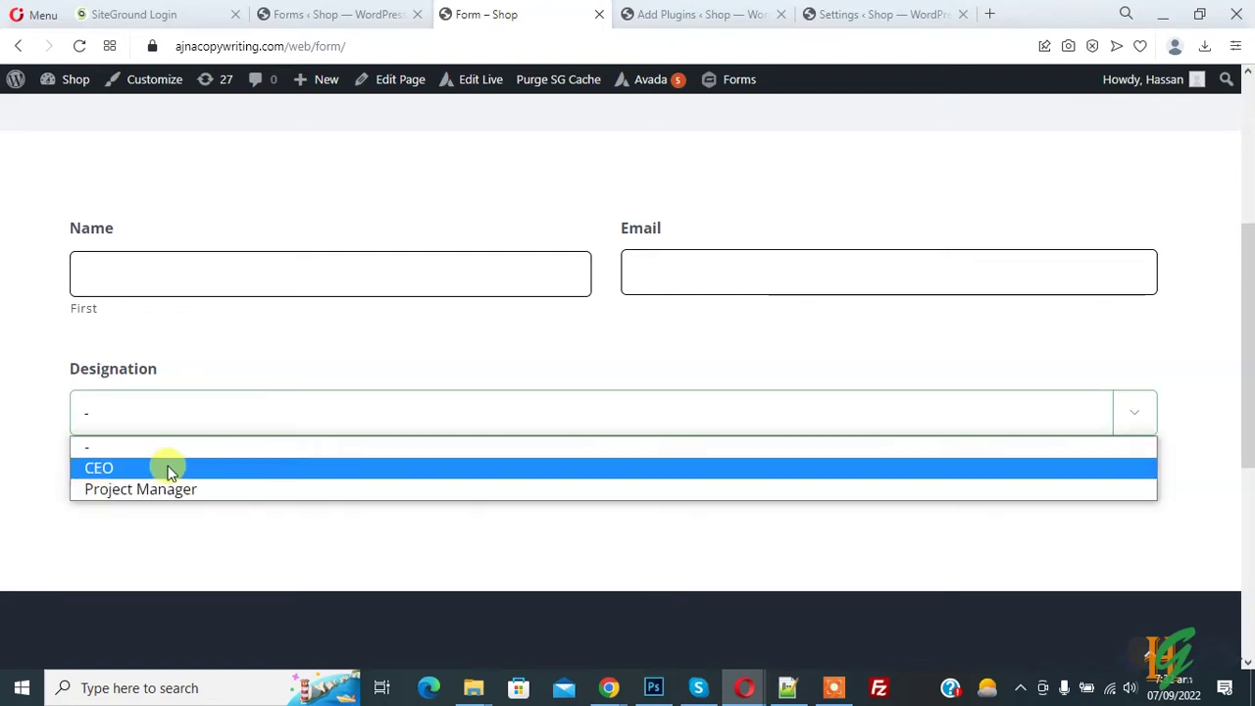
{"action": "left_click", "coordinate": [93, 440]}
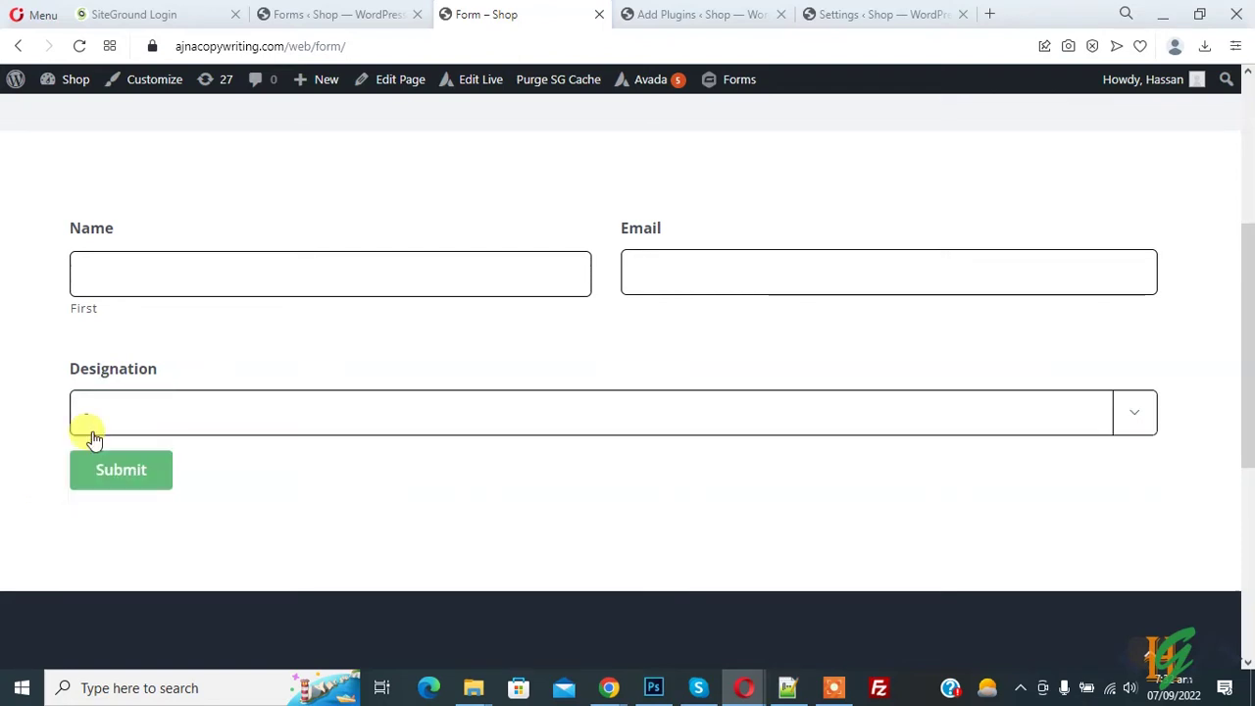
{"action": "left_click", "coordinate": [105, 431]}
{"action": "left_click", "coordinate": [112, 468]}
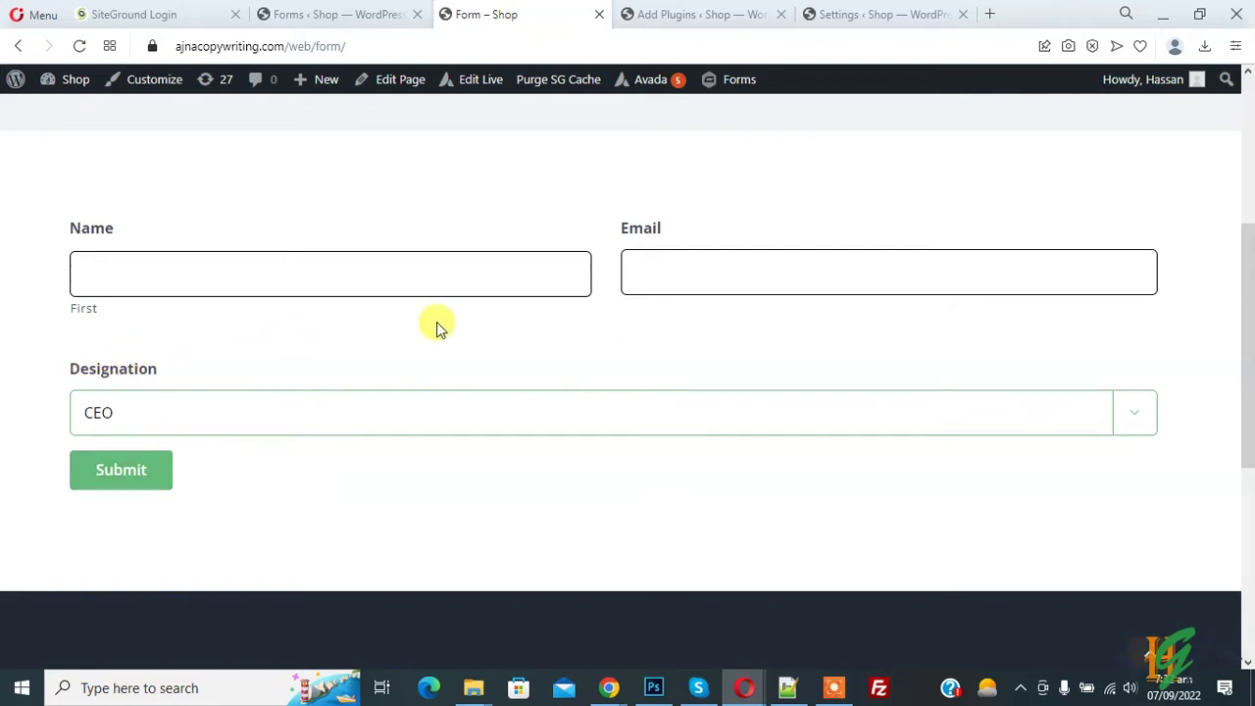
{"action": "left_click", "coordinate": [261, 413]}
{"action": "left_click", "coordinate": [208, 490]}
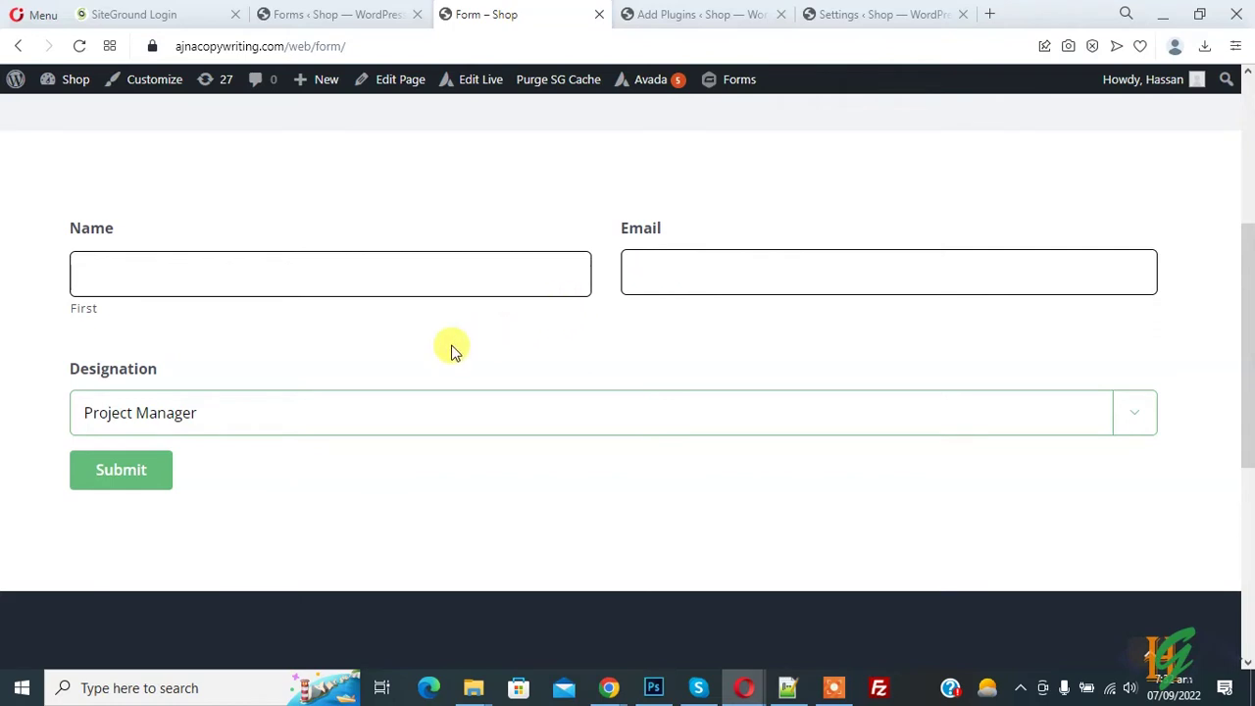
{"action": "left_click", "coordinate": [338, 14]}
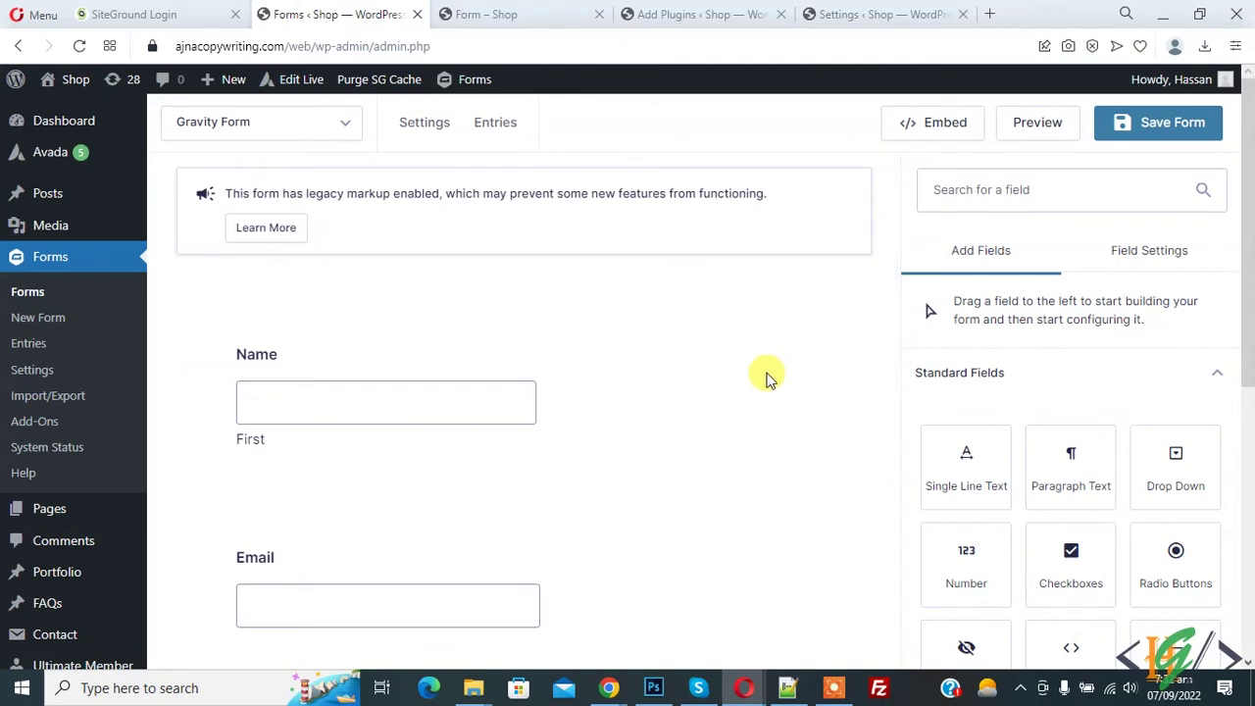
Step: Open the form's Notifications settings from the Settings menu
{"action": "mouse_move", "coordinate": [421, 127]}
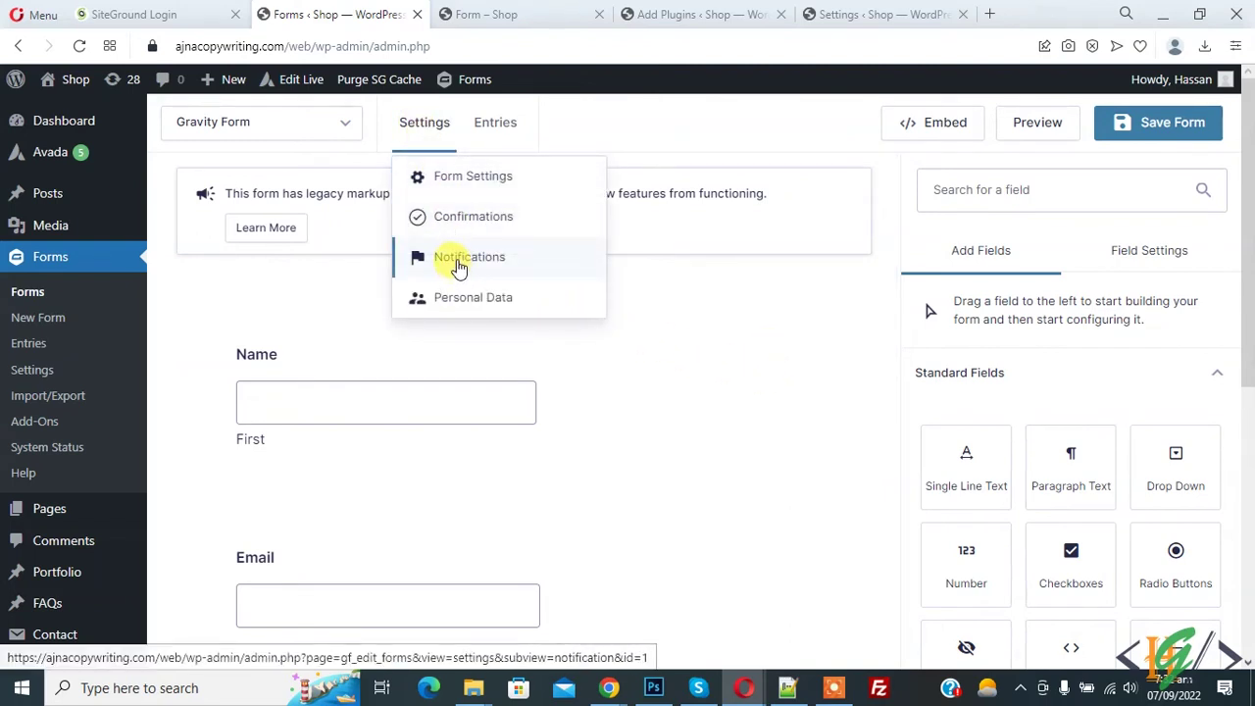
{"action": "left_click", "coordinate": [458, 260]}
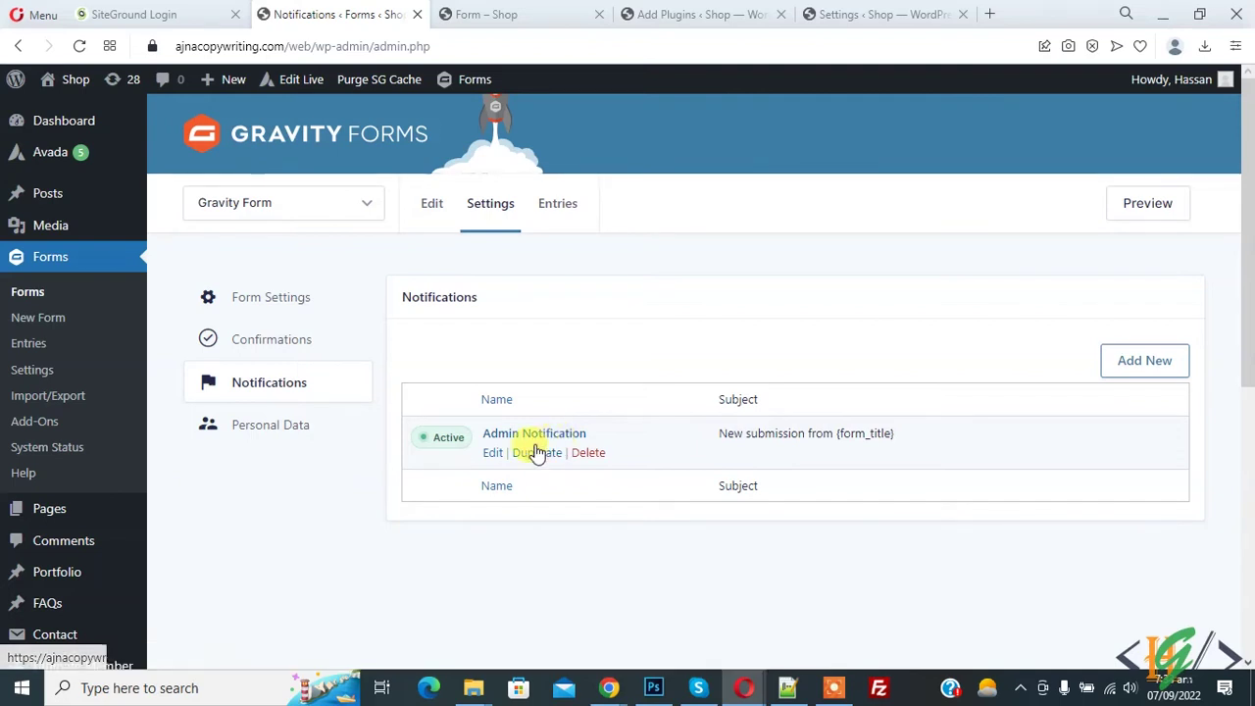
{"action": "left_click", "coordinate": [494, 453]}
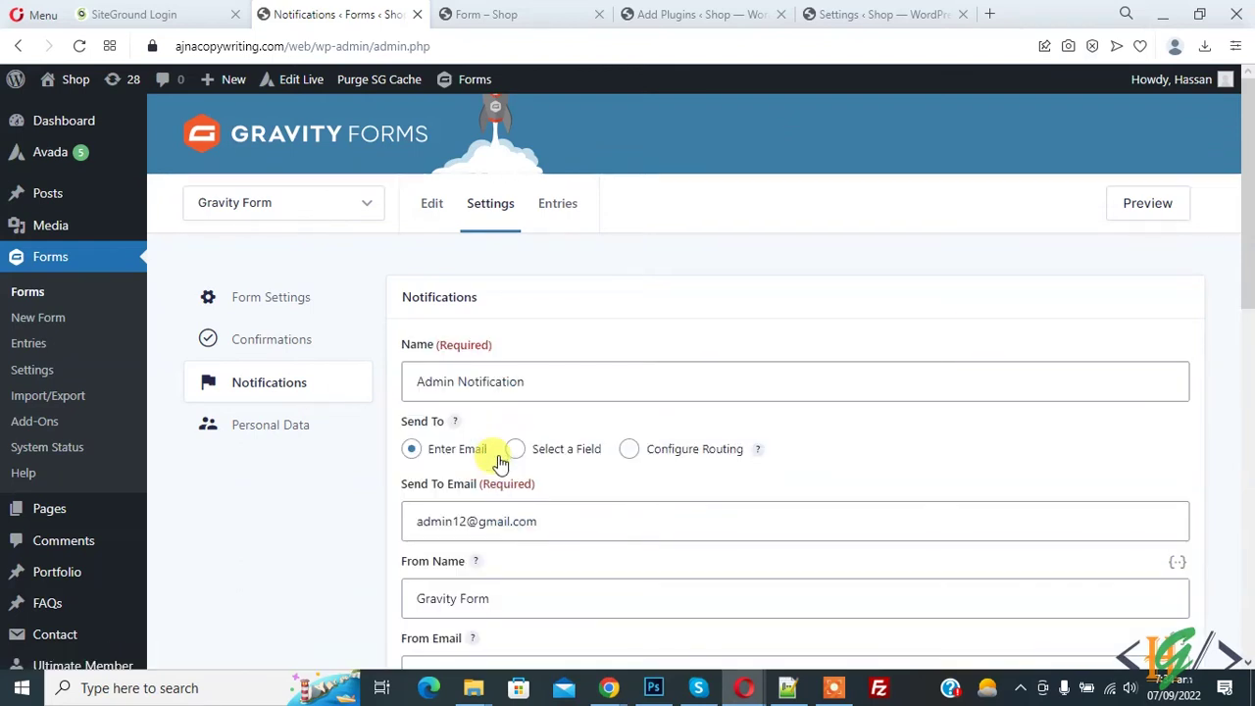
{"action": "left_click_drag", "start_coordinate": [410, 380], "coordinate": [532, 381]}
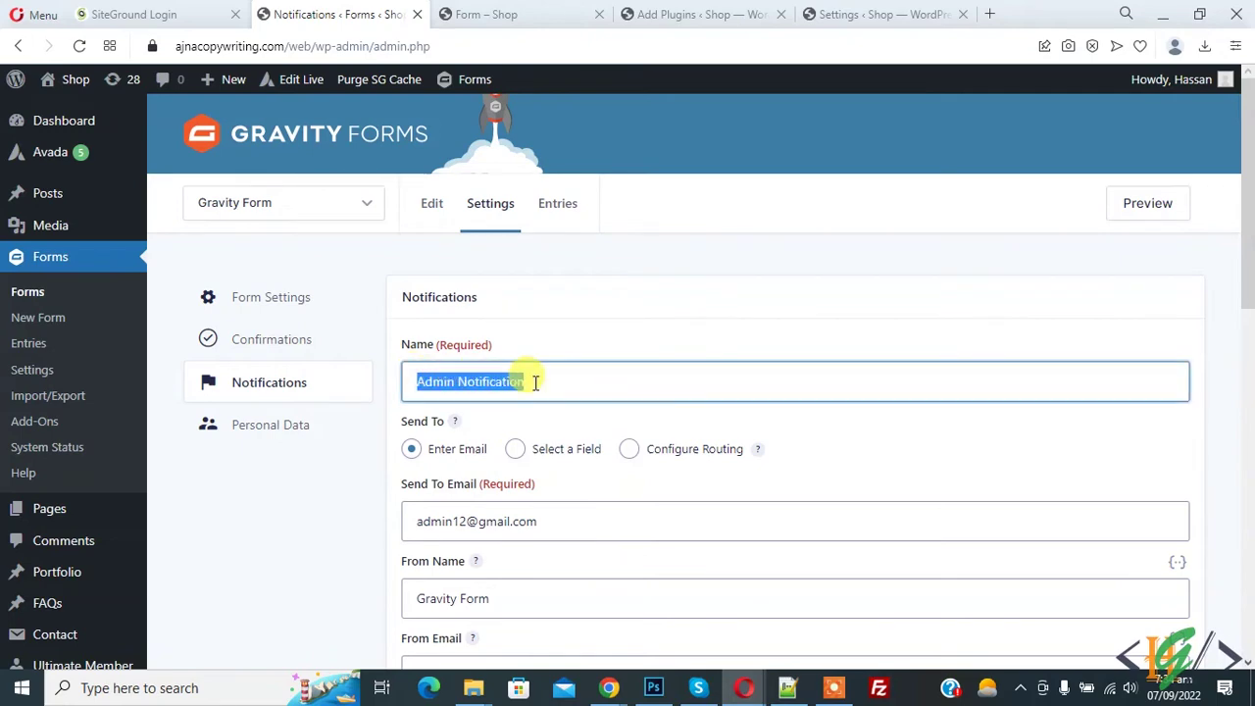
{"action": "left_click", "coordinate": [503, 392]}
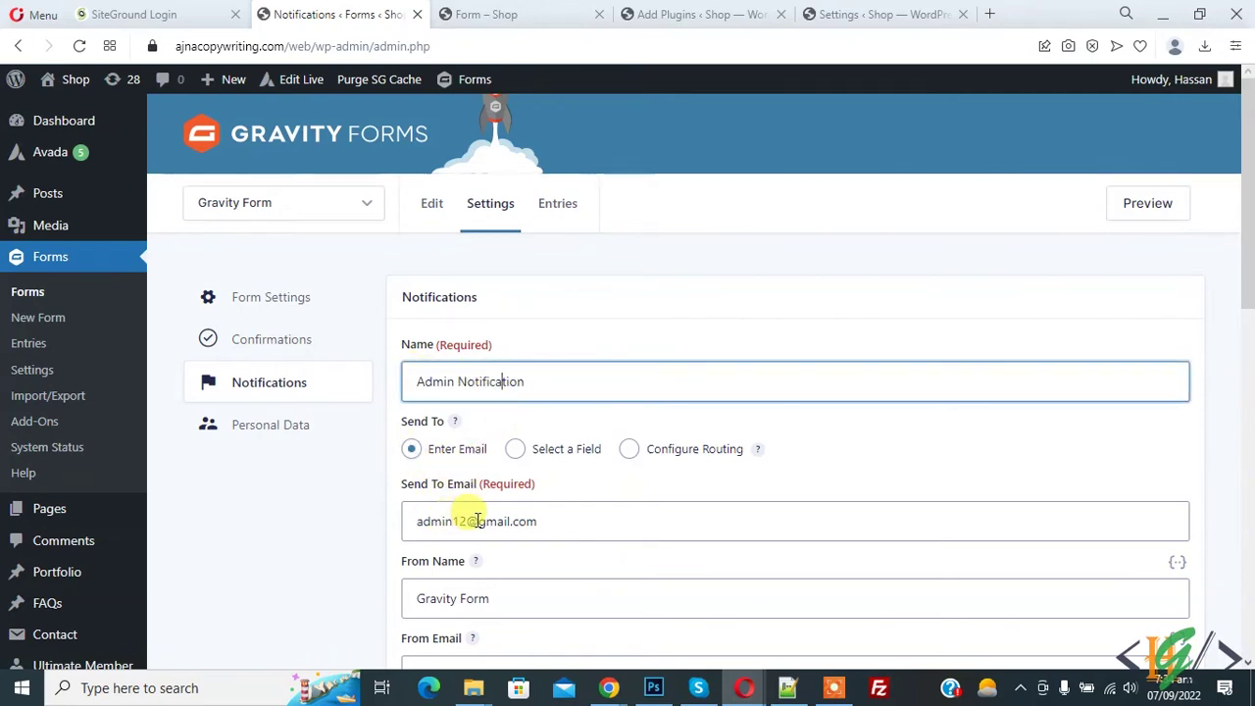
{"action": "scroll", "coordinate": [439, 490], "scroll_direction": "down", "scroll_amount": 2}
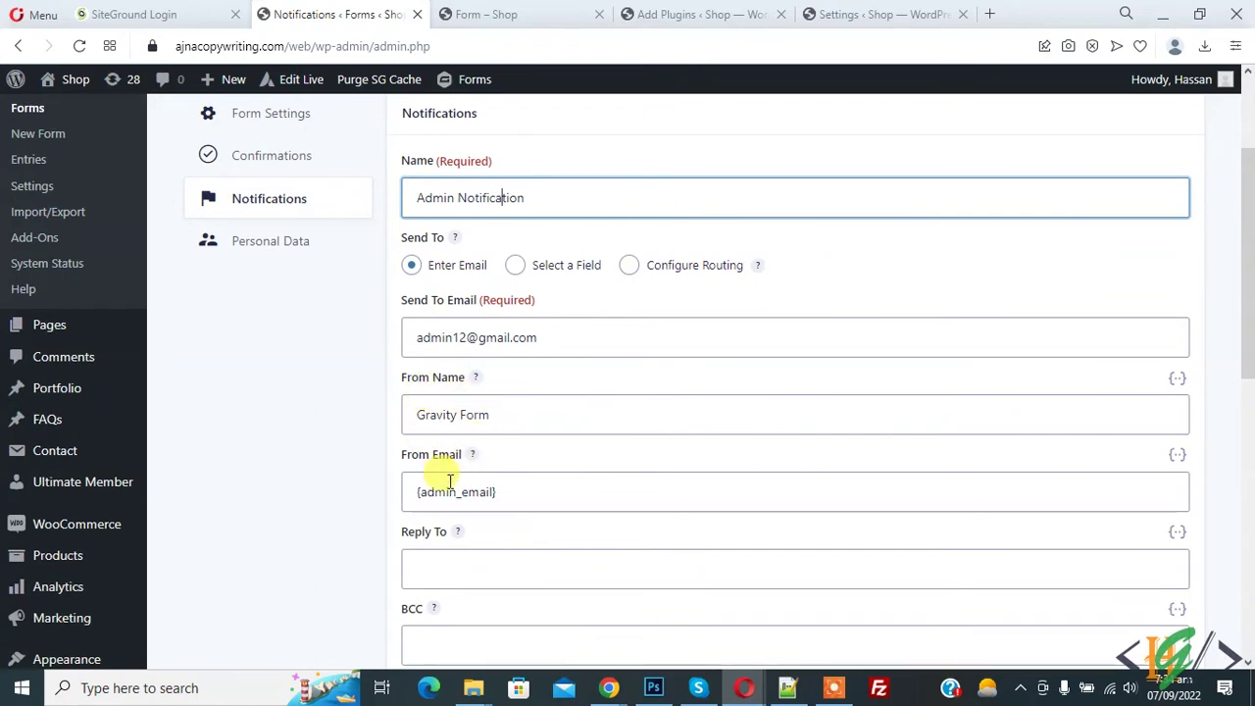
{"action": "scroll", "coordinate": [472, 471], "scroll_direction": "down", "scroll_amount": 1}
{"action": "scroll", "coordinate": [475, 473], "scroll_direction": "down", "scroll_amount": 3}
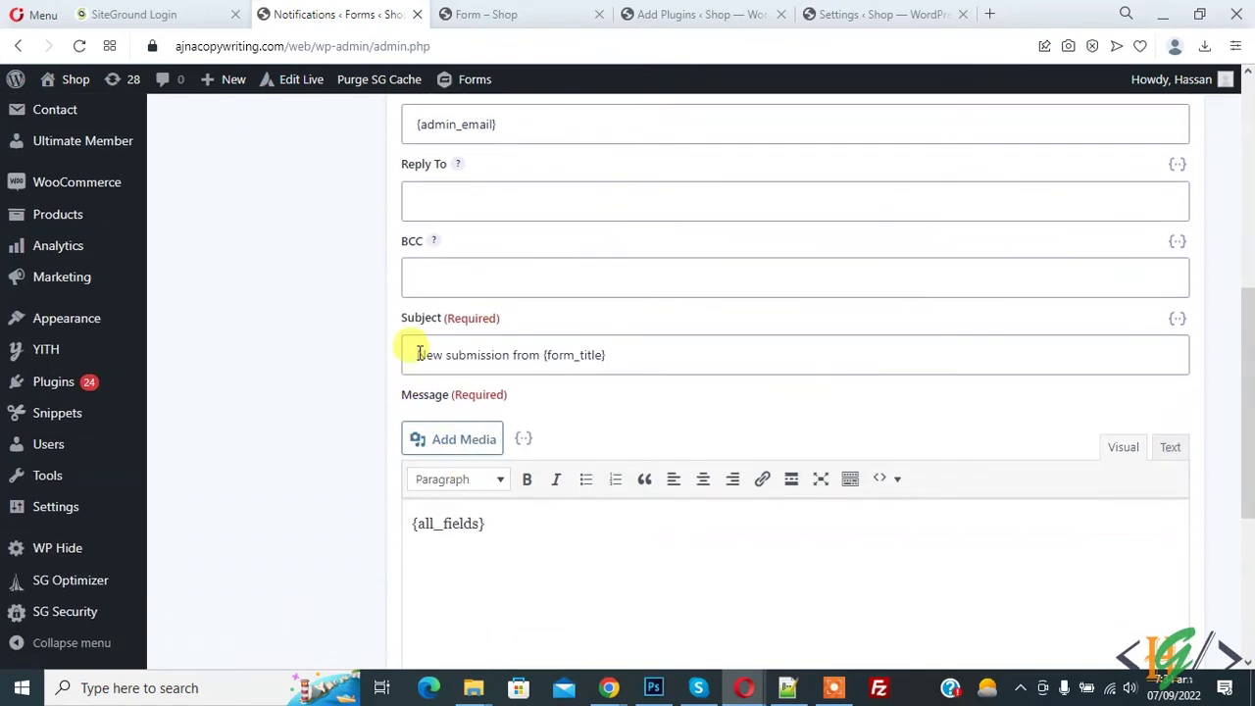
{"action": "left_click_drag", "start_coordinate": [420, 353], "coordinate": [516, 470]}
{"action": "left_click", "coordinate": [448, 537]}
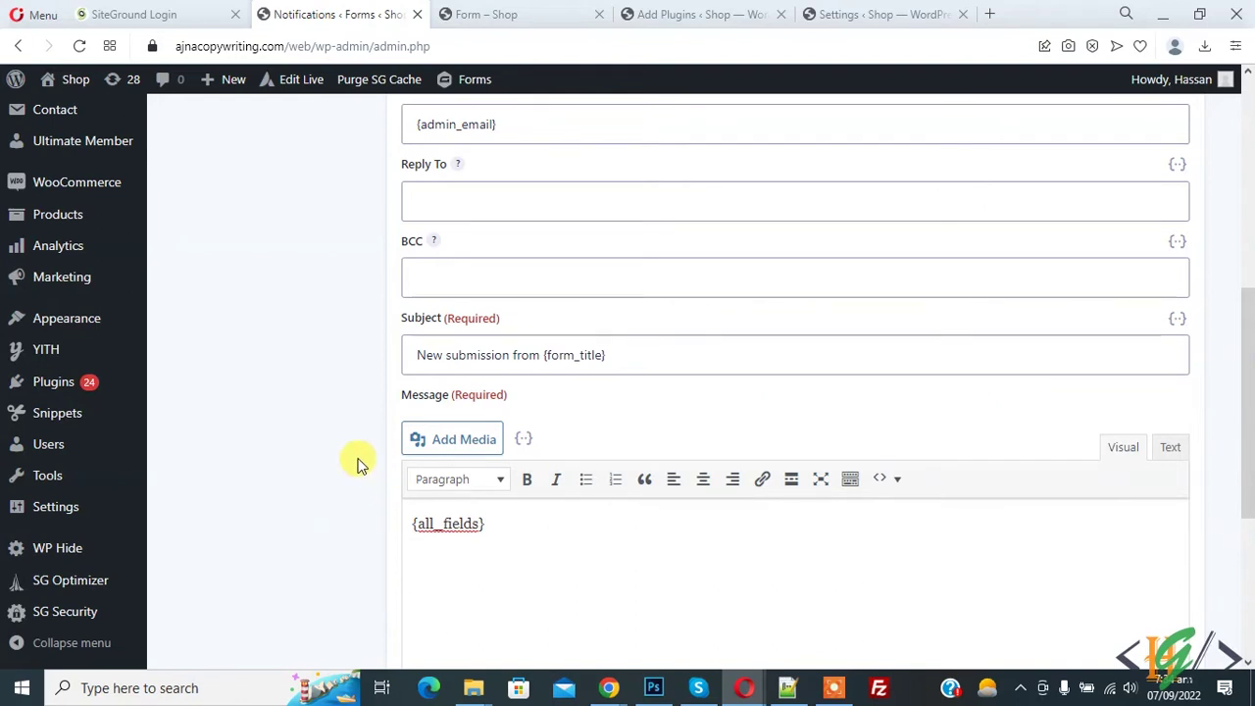
{"action": "scroll", "coordinate": [357, 461], "scroll_direction": "up", "scroll_amount": 6}
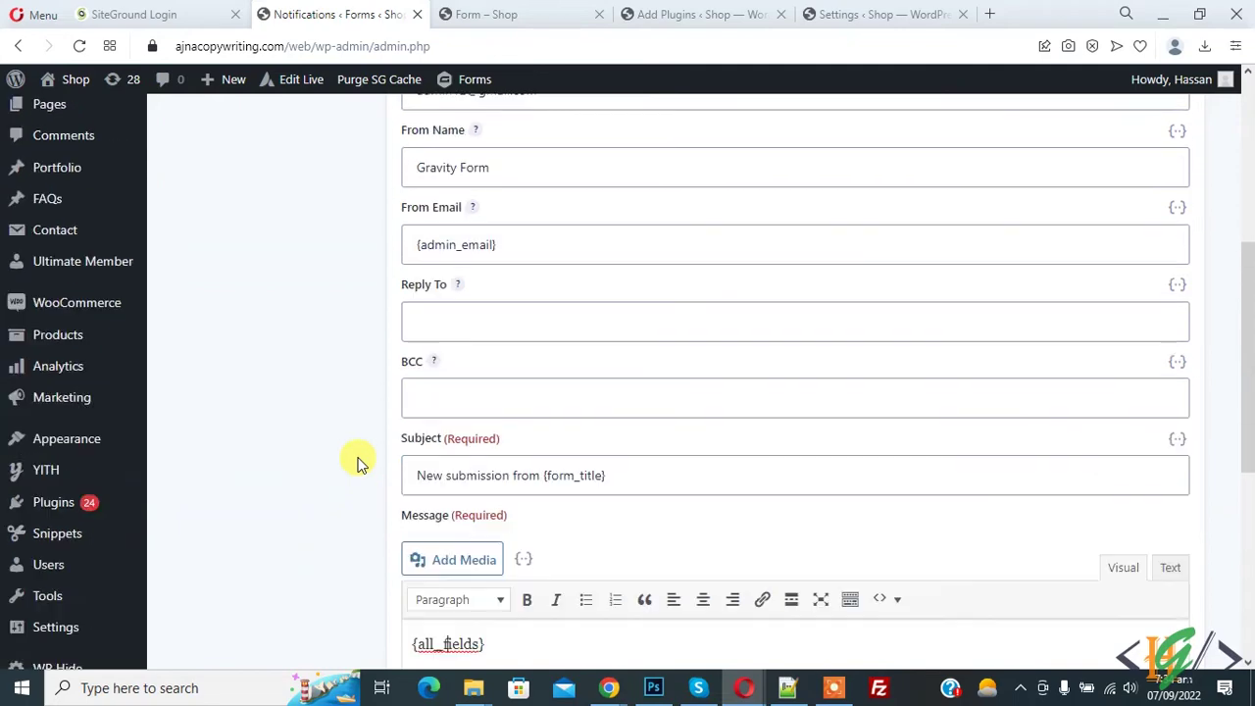
{"action": "left_click", "coordinate": [265, 391]}
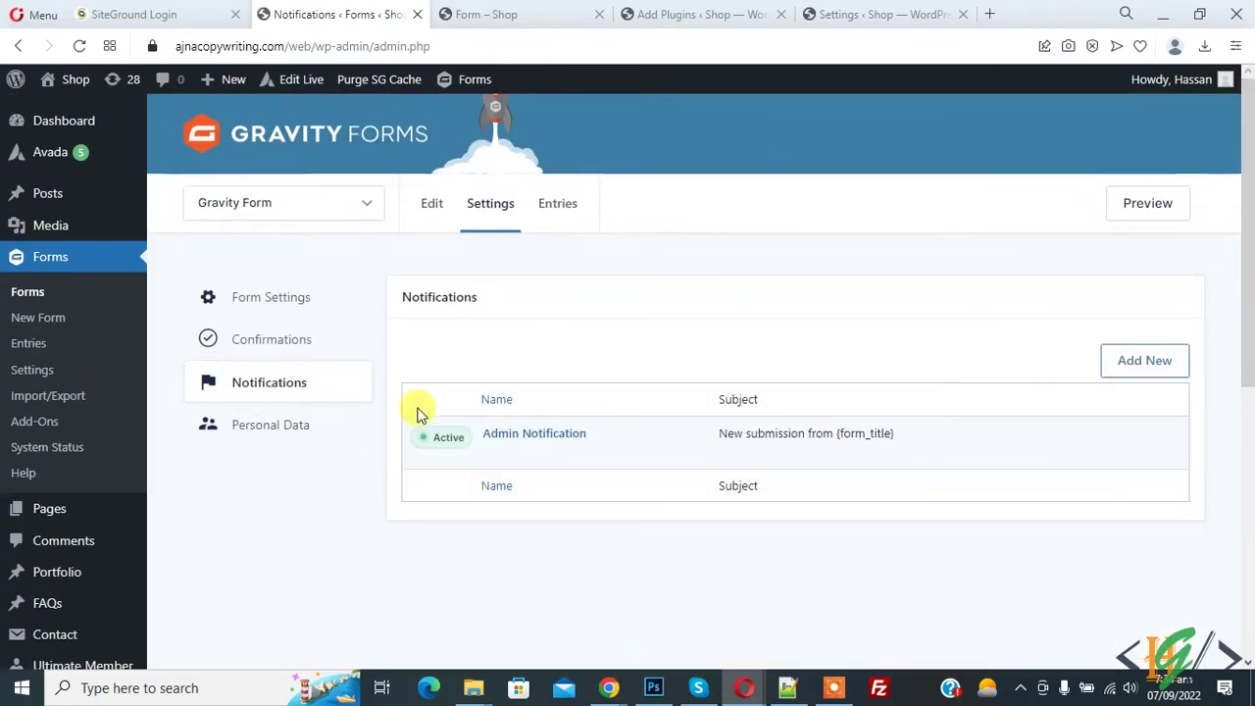
Step: Duplicate Admin Notification and rename the copy to 'Custom Message For CEO'
{"action": "mouse_move", "coordinate": [520, 465]}
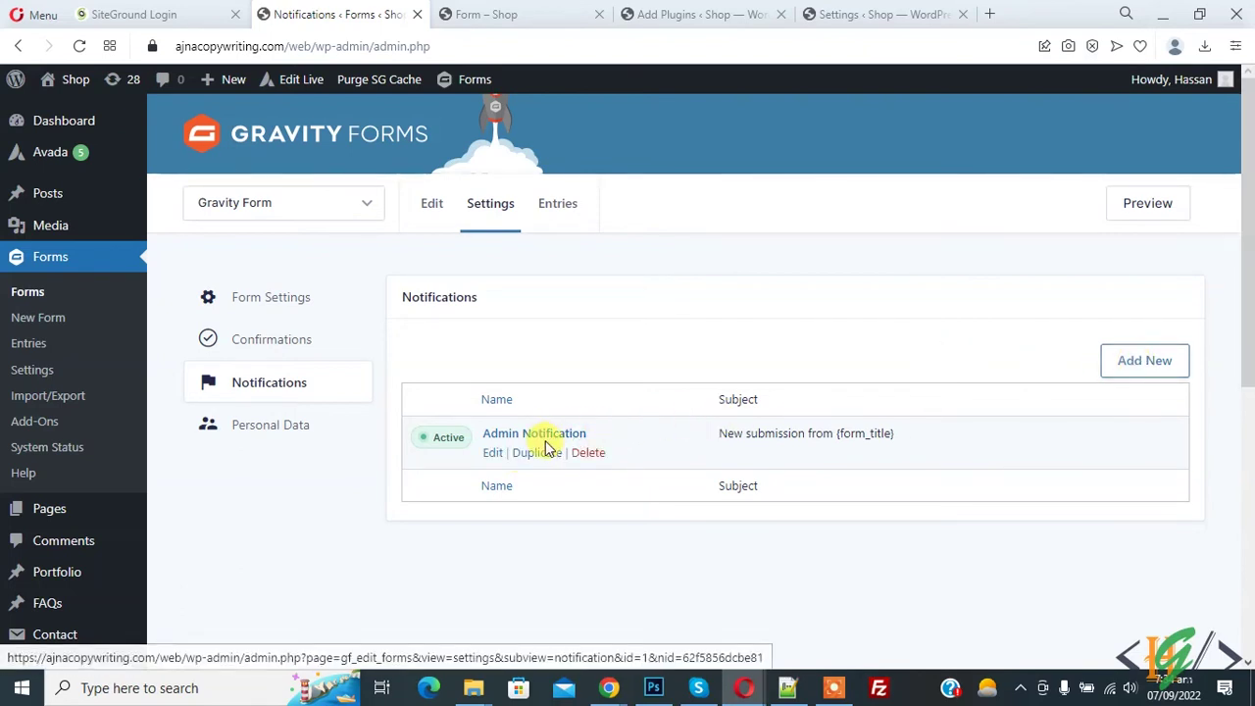
{"action": "left_click", "coordinate": [524, 457]}
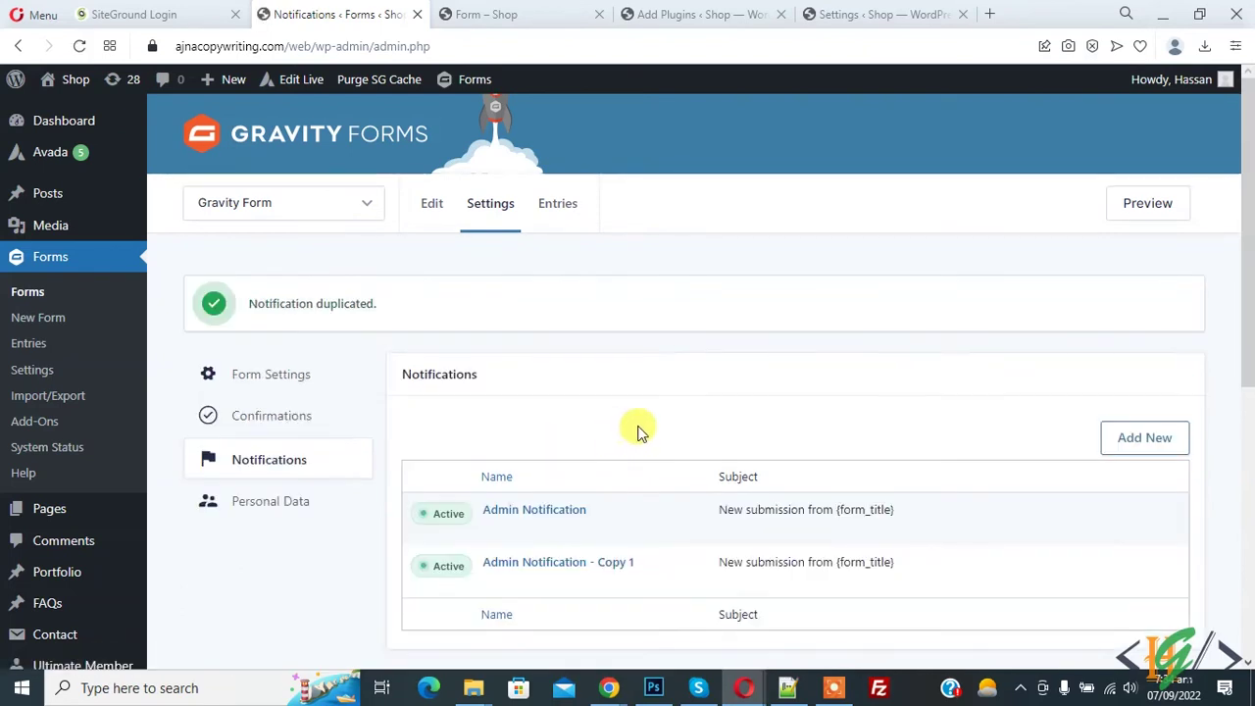
{"action": "scroll", "coordinate": [647, 482], "scroll_direction": "down", "scroll_amount": 1}
{"action": "left_click", "coordinate": [498, 494]}
{"action": "left_click_drag", "start_coordinate": [424, 379], "coordinate": [600, 385]}
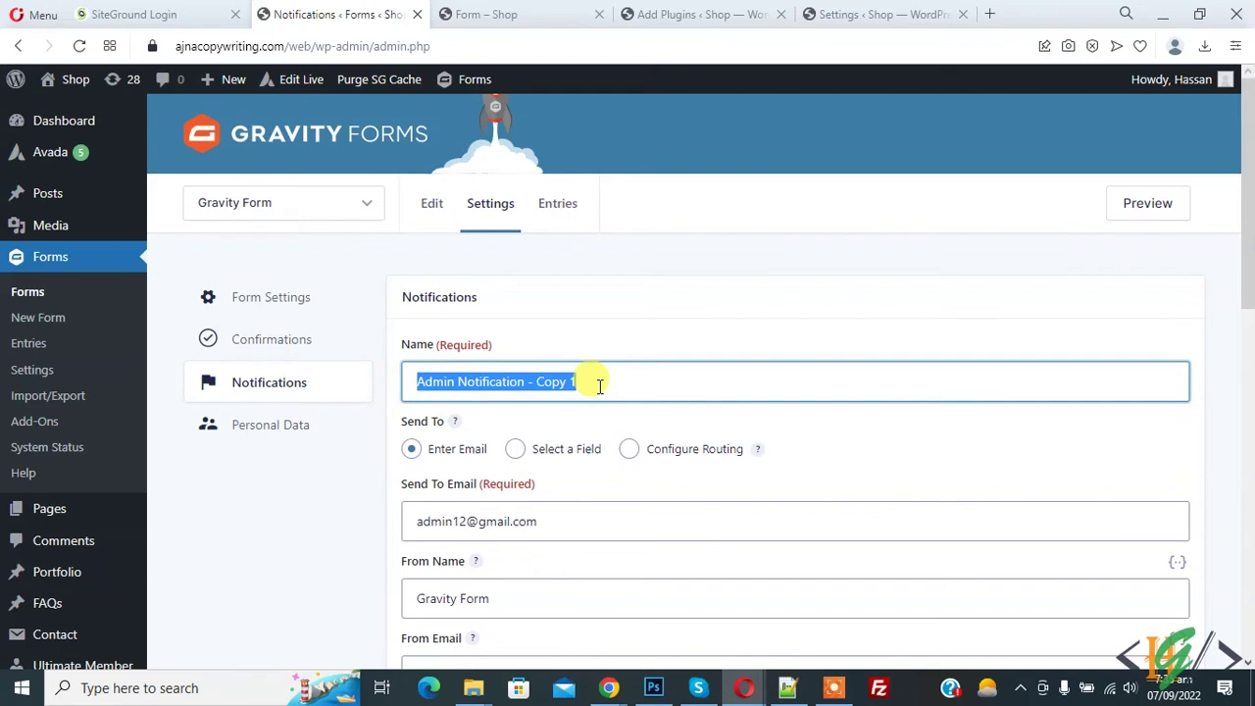
{"action": "type", "text": "Custom Message "}
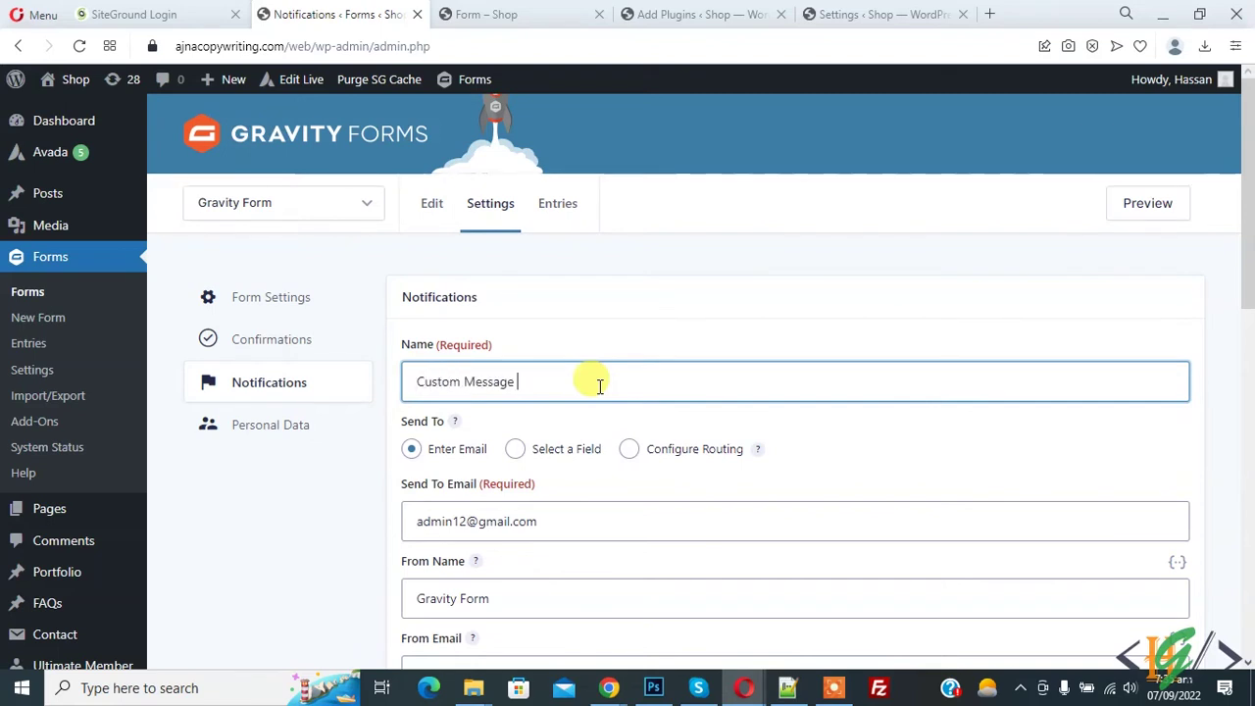
{"action": "type", "text": "For CEO"}
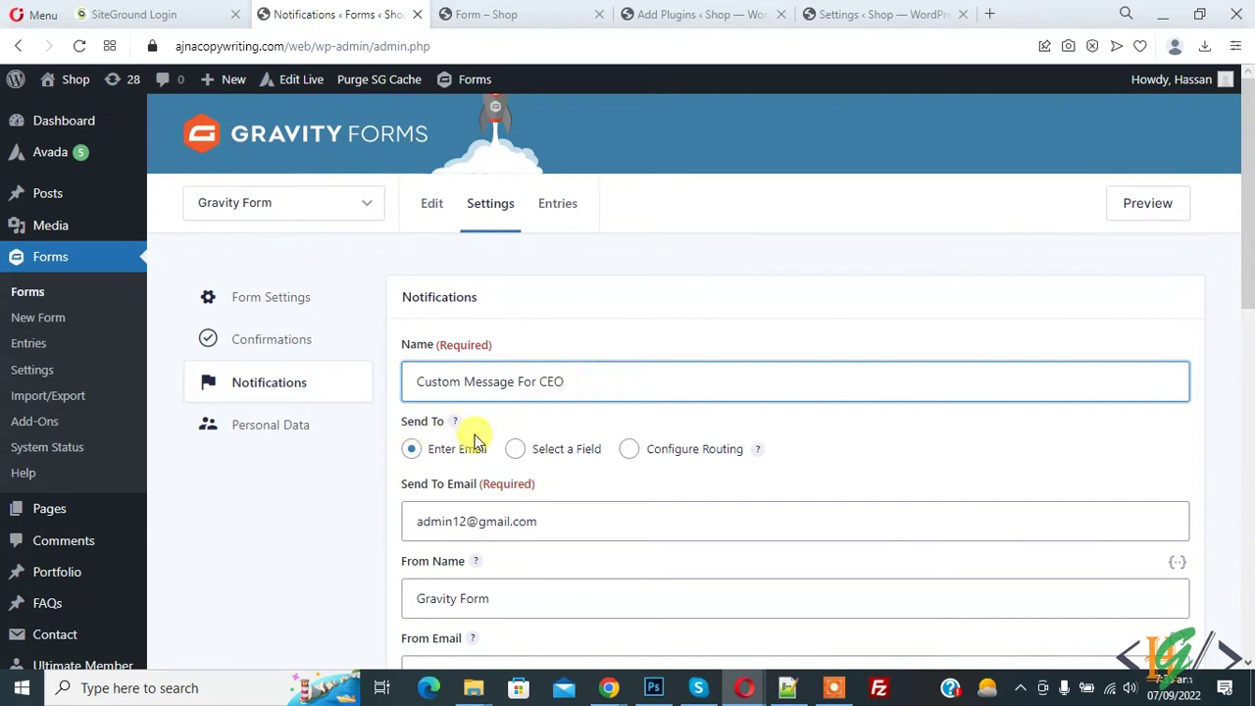
Step: Send the notification to the address entered in the form's Email field
{"action": "left_click", "coordinate": [515, 451]}
{"action": "scroll", "coordinate": [500, 446], "scroll_direction": "down", "scroll_amount": 1}
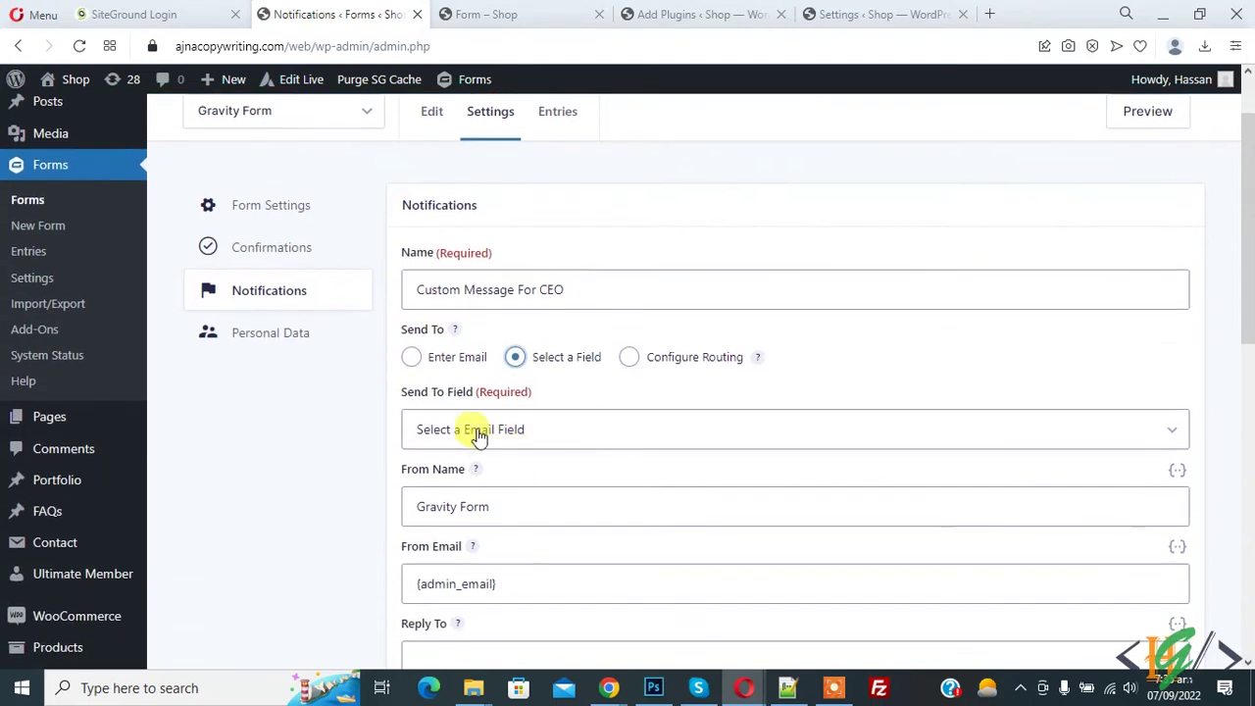
{"action": "left_click", "coordinate": [538, 438]}
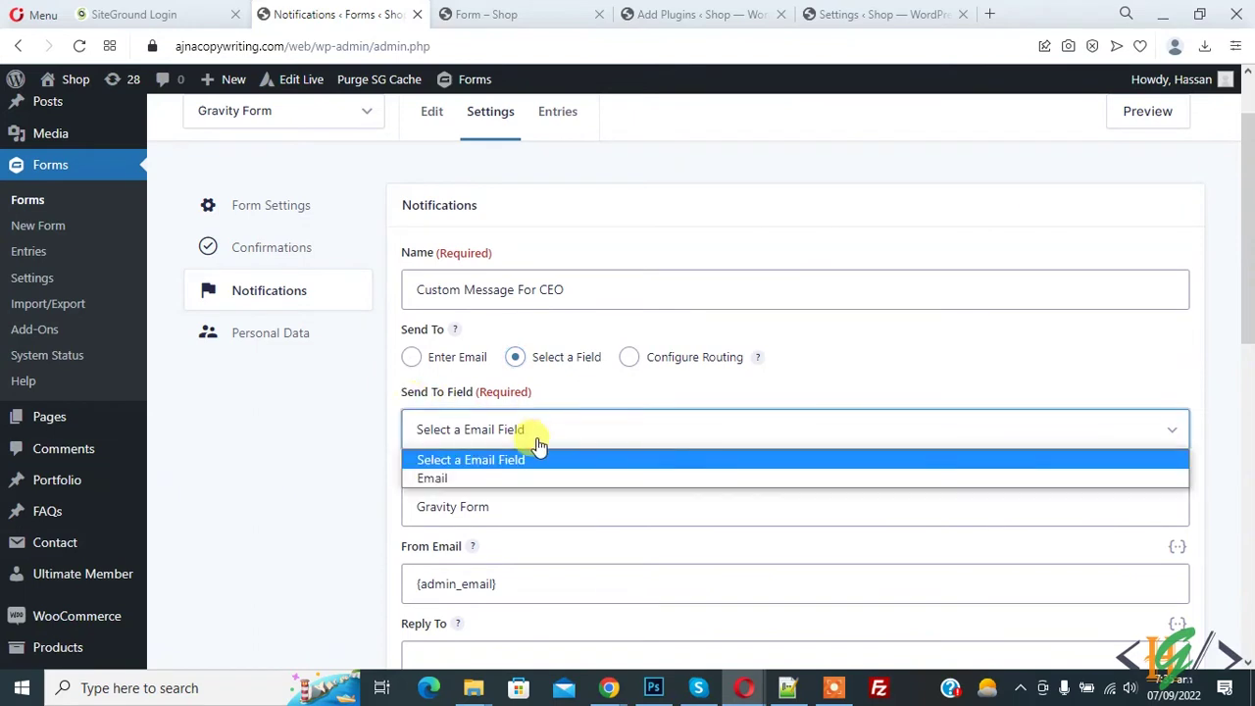
{"action": "left_click", "coordinate": [452, 479]}
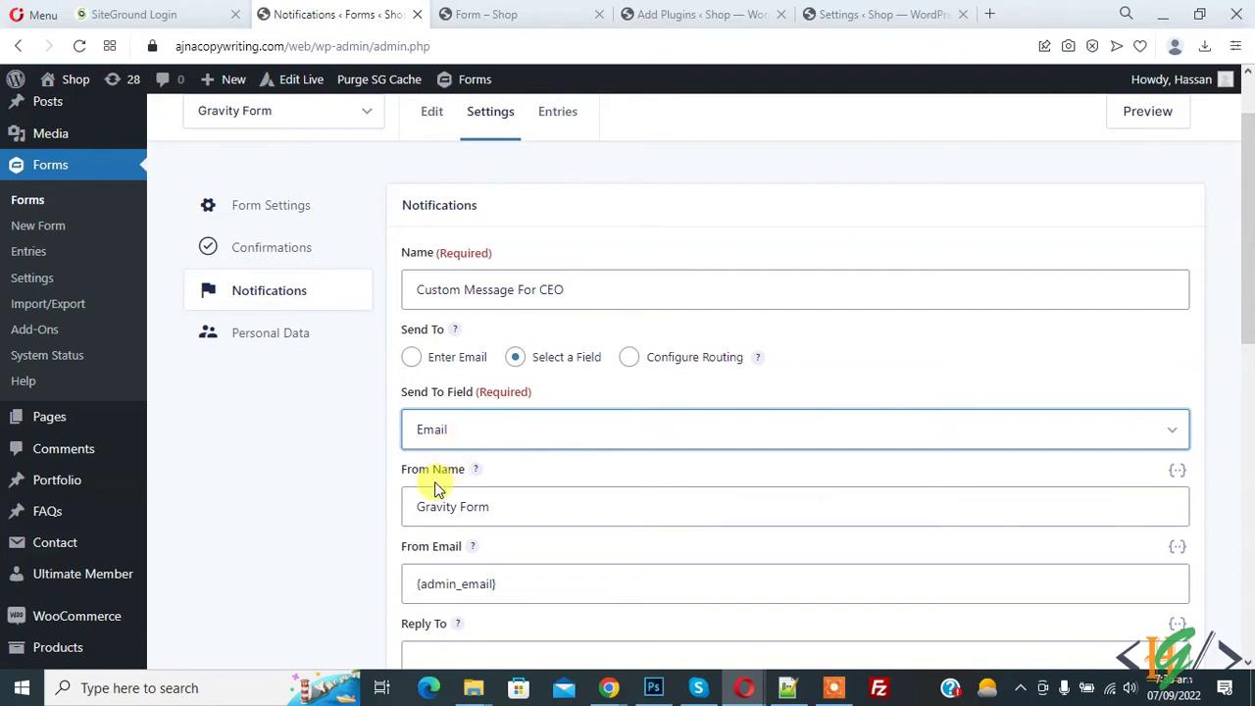
Step: Change the From Name from Gravity Form to 'Ajna Website'
{"action": "scroll", "coordinate": [435, 481], "scroll_direction": "down", "scroll_amount": 1}
{"action": "triple_click", "coordinate": [424, 414]}
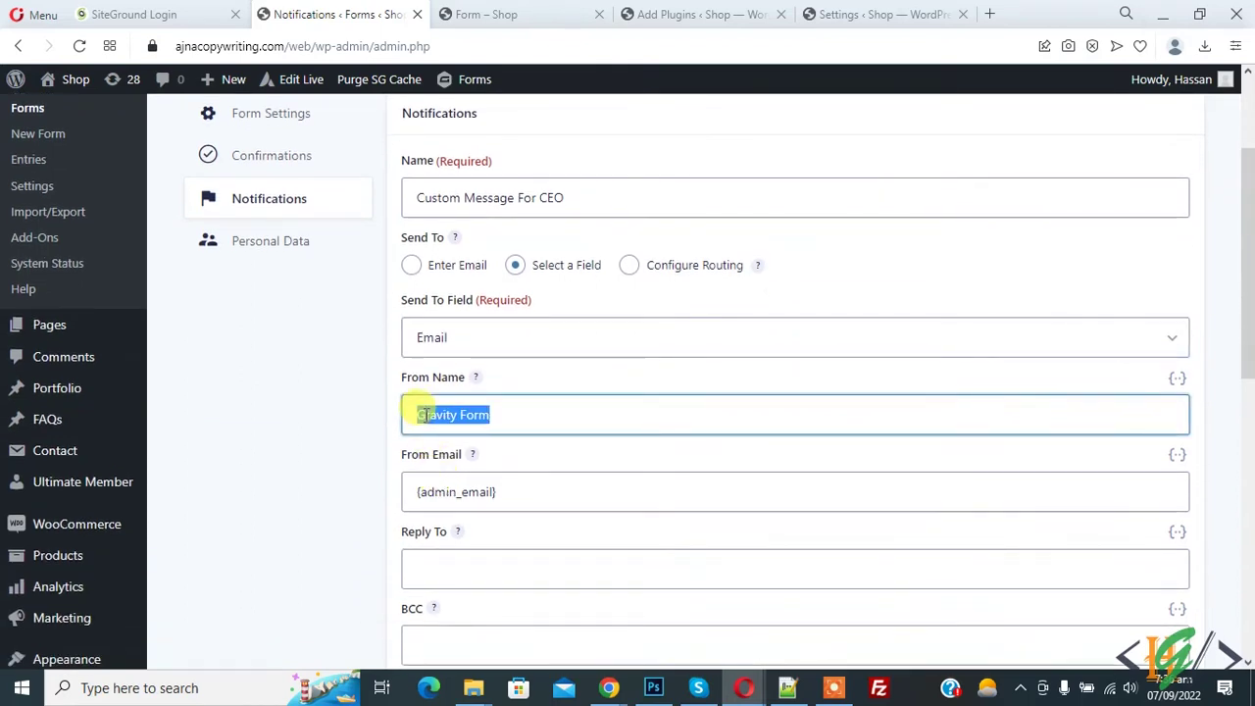
{"action": "type", "text": "Ajna Website"}
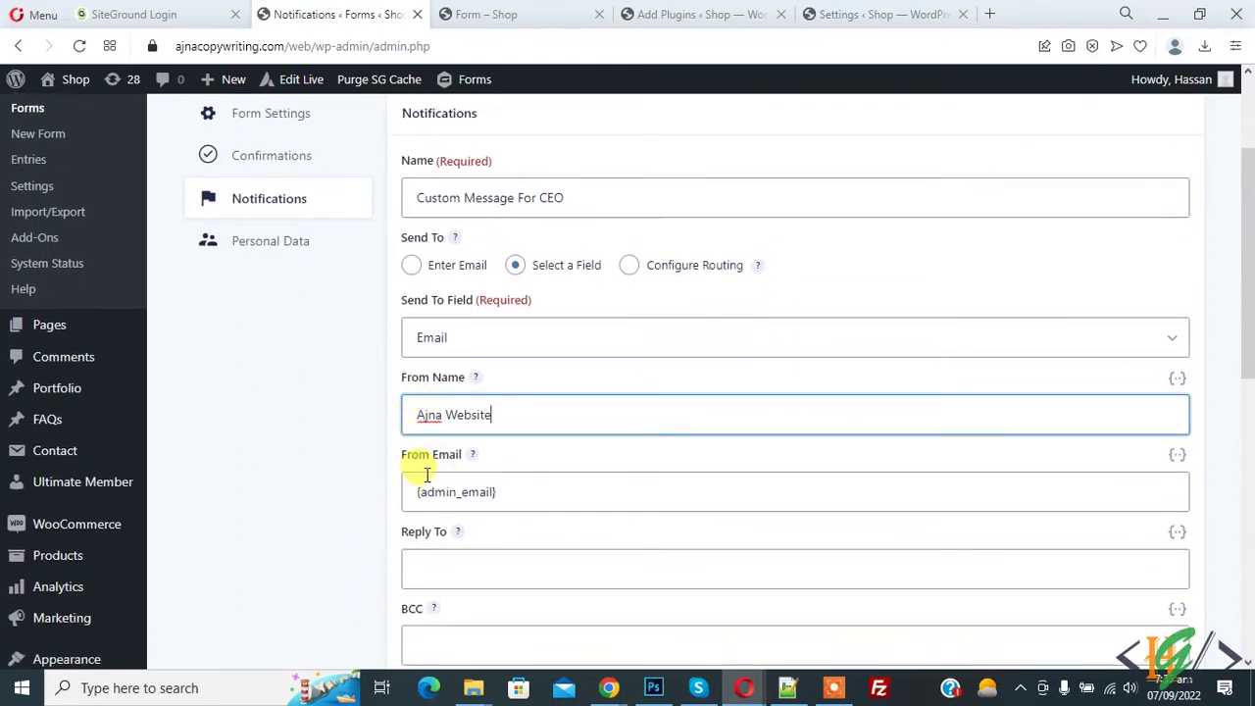
{"action": "double_click", "coordinate": [417, 457]}
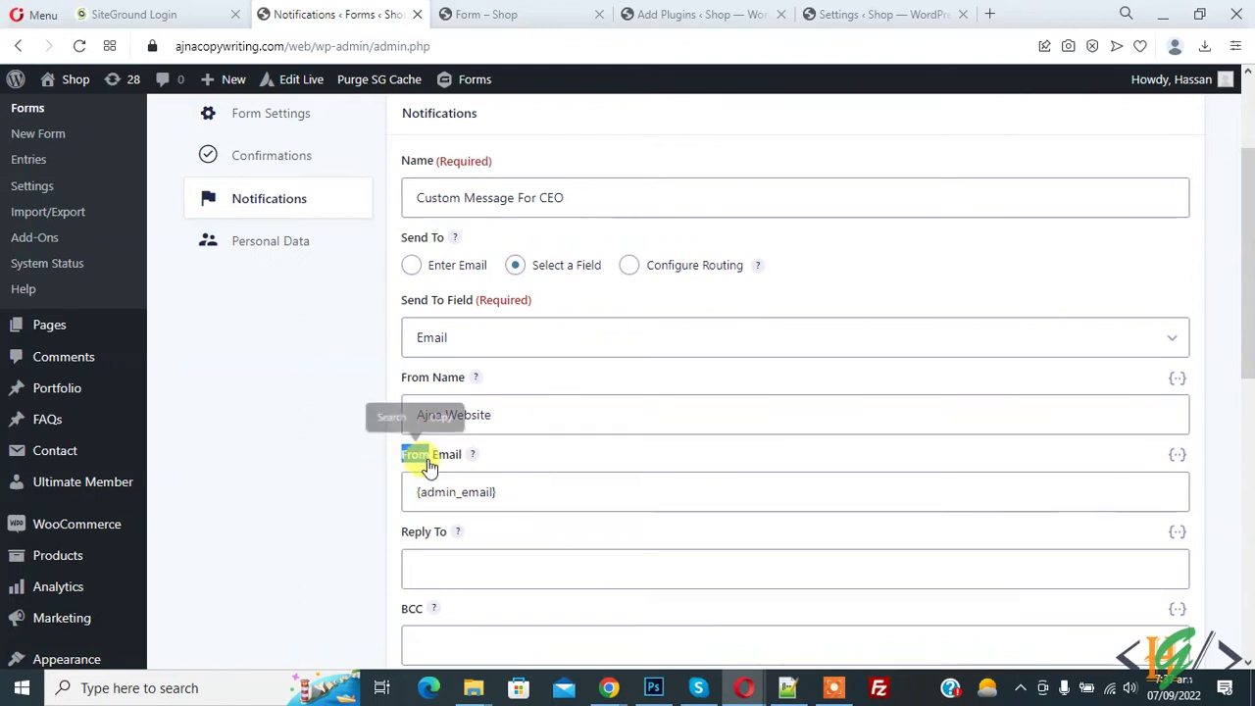
{"action": "scroll", "coordinate": [428, 468], "scroll_direction": "down", "scroll_amount": 1}
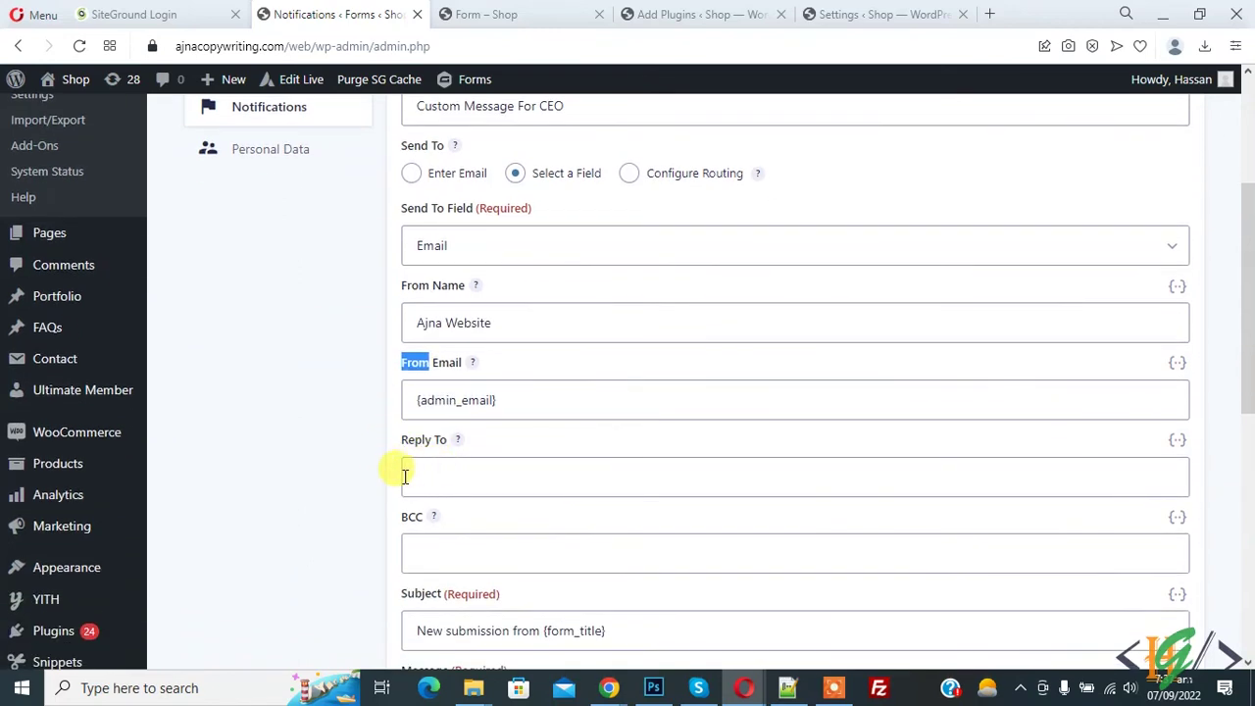
{"action": "scroll", "coordinate": [342, 503], "scroll_direction": "down", "scroll_amount": 1}
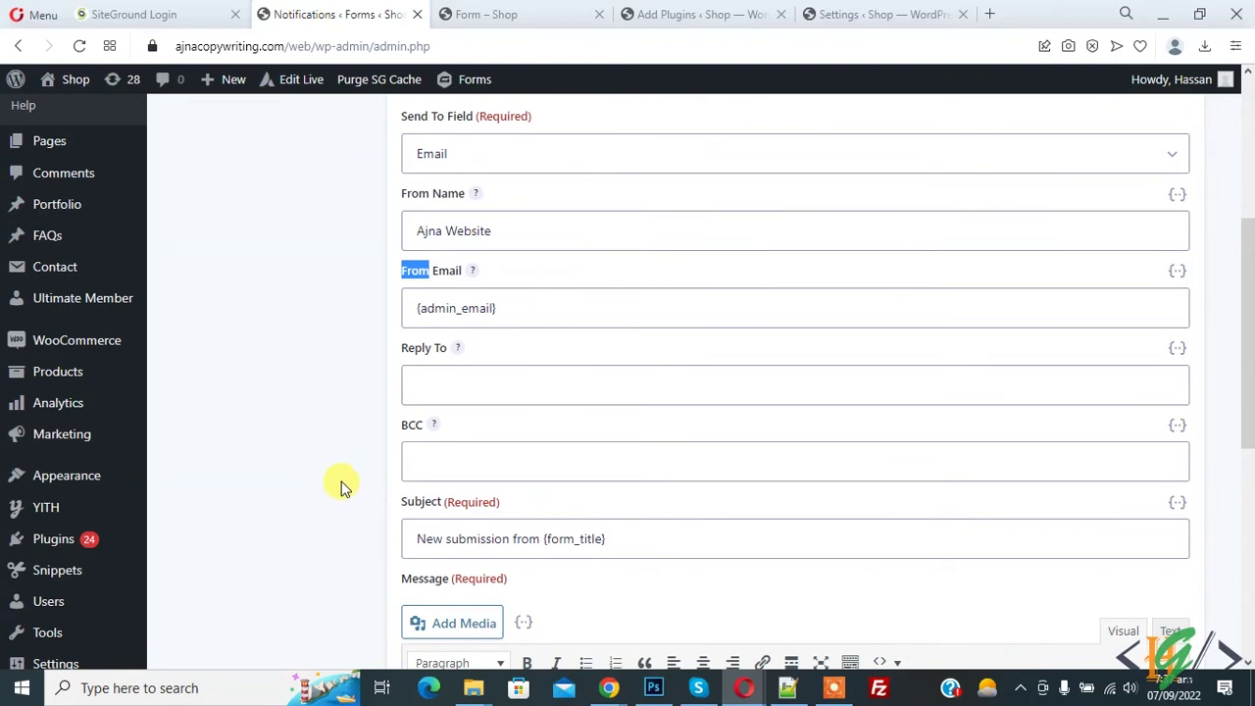
{"action": "scroll", "coordinate": [343, 495], "scroll_direction": "down", "scroll_amount": 1}
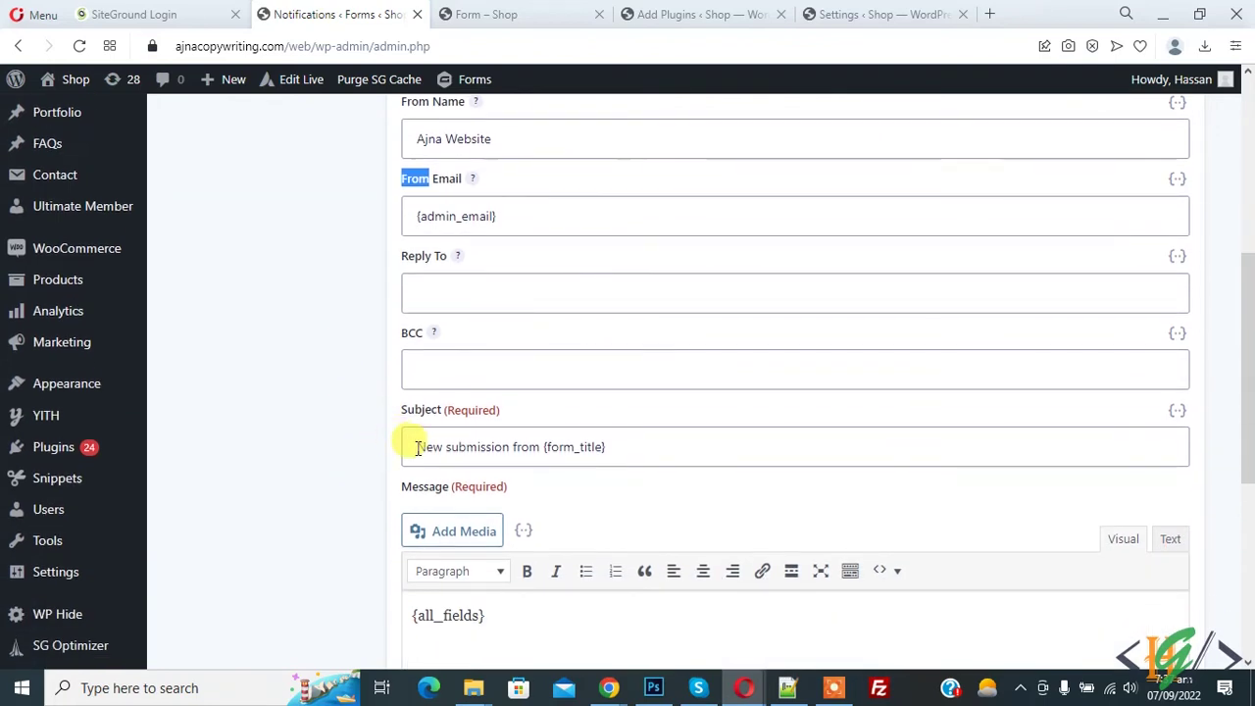
Step: Set the notification subject to 'Custom Message CEO {form_title}'
{"action": "left_click", "coordinate": [415, 447]}
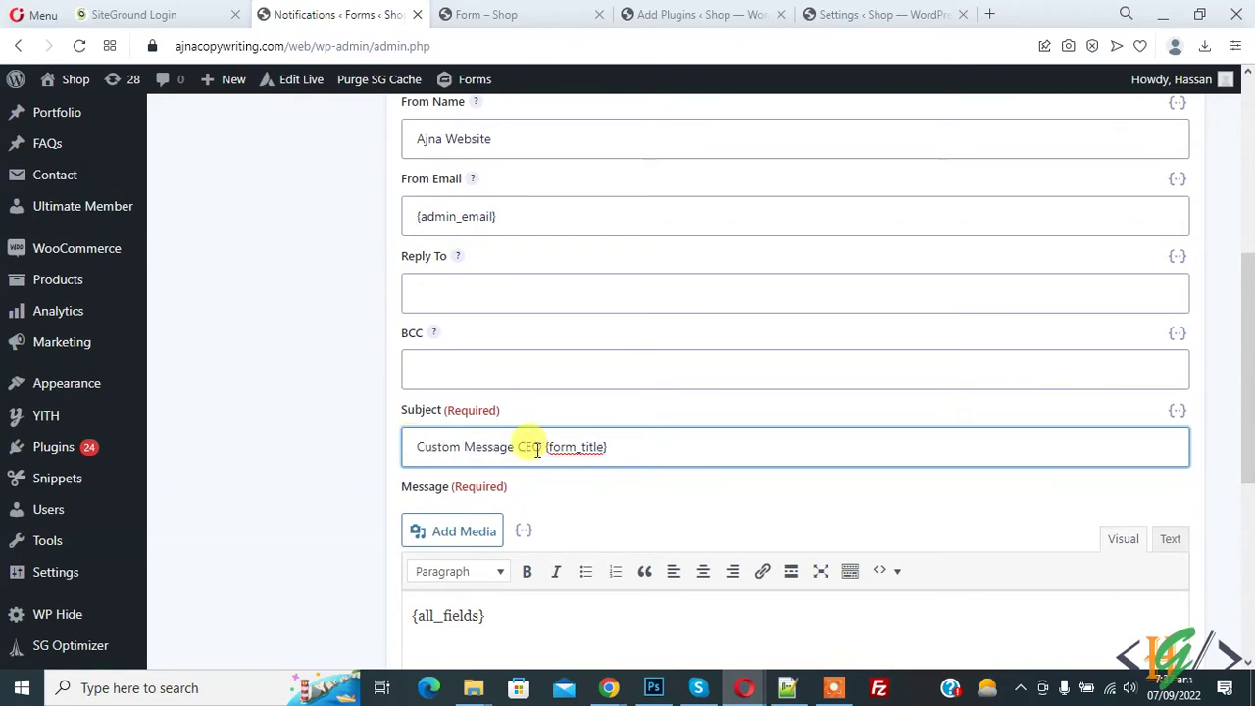
{"action": "scroll", "coordinate": [540, 449], "scroll_direction": "down", "scroll_amount": 2}
{"action": "left_click_drag", "start_coordinate": [412, 431], "coordinate": [486, 431]}
Step: Add 'This is Custom Message for Dropdown Selection For CEO' as a line above {all_fields}
{"action": "left_click", "coordinate": [434, 432]}
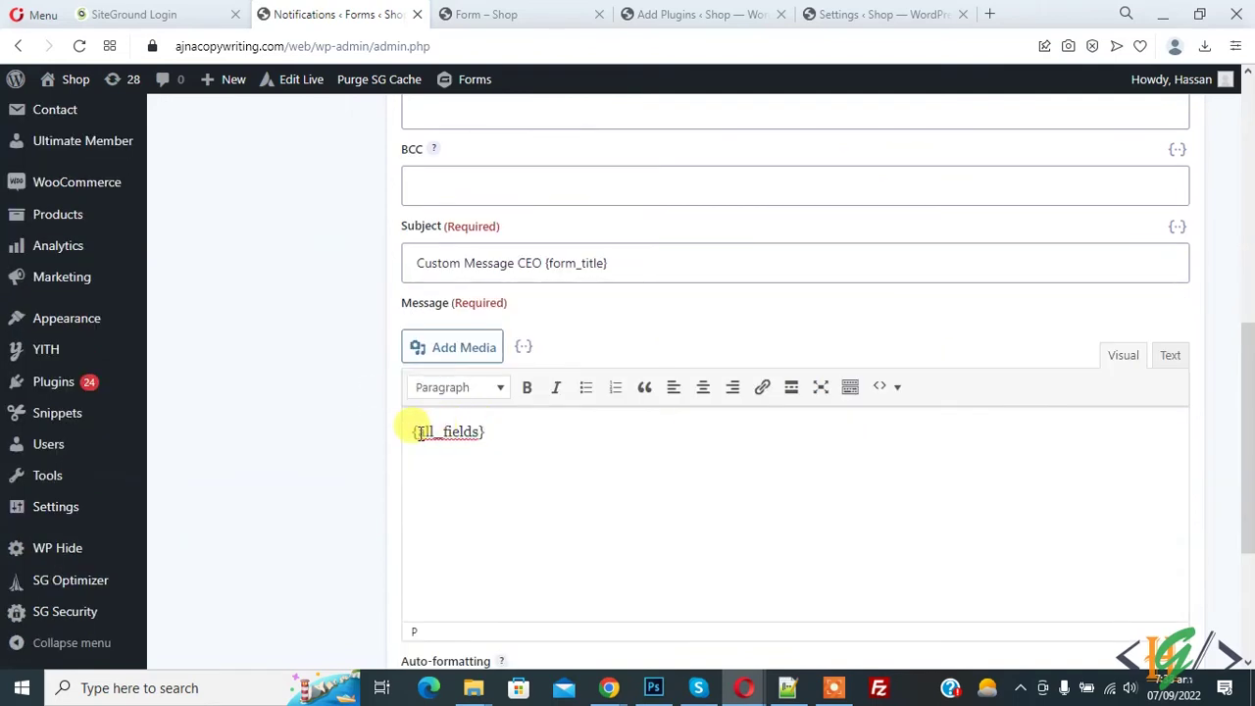
{"action": "left_click_drag", "start_coordinate": [414, 429], "coordinate": [493, 426]}
{"action": "left_click", "coordinate": [435, 434]}
{"action": "key", "text": "Return"}
{"action": "key", "text": "Return"}
{"action": "key", "text": "Up"}
{"action": "key", "text": "Up"}
{"action": "key", "text": "ctrl+v"}
{"action": "type", "text": "For CEO"}
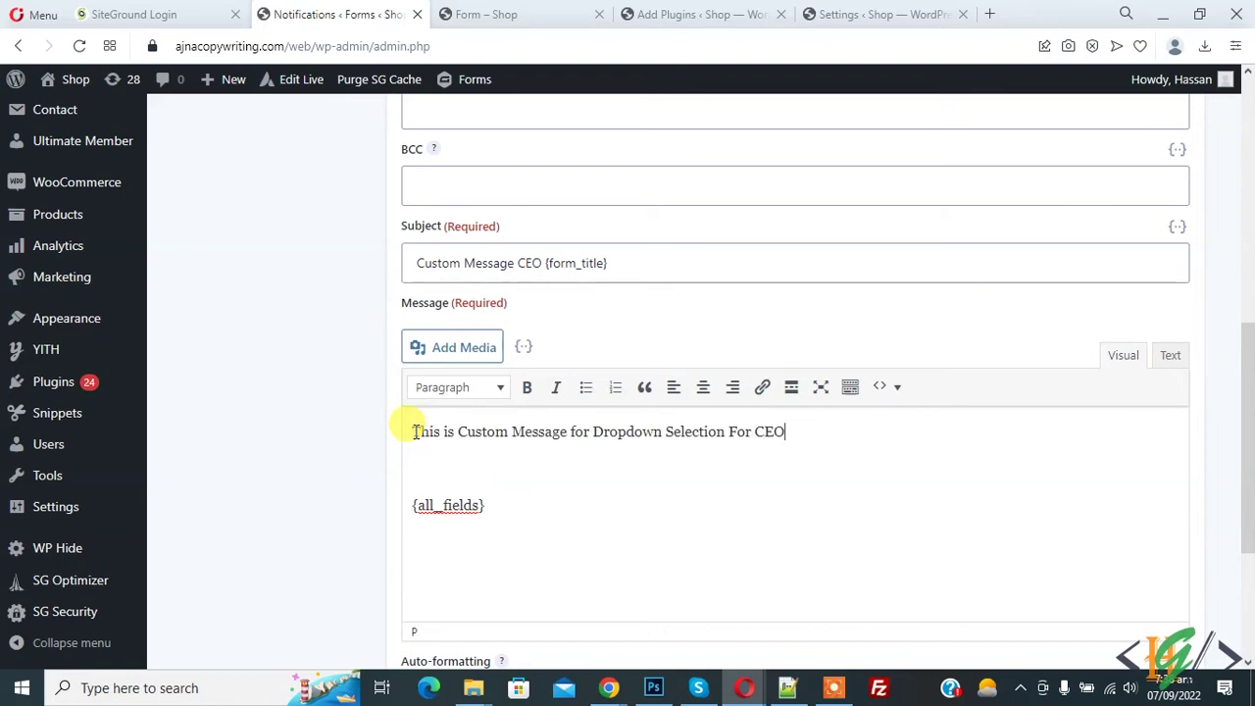
{"action": "left_click_drag", "start_coordinate": [416, 431], "coordinate": [796, 433]}
{"action": "left_click", "coordinate": [796, 433]}
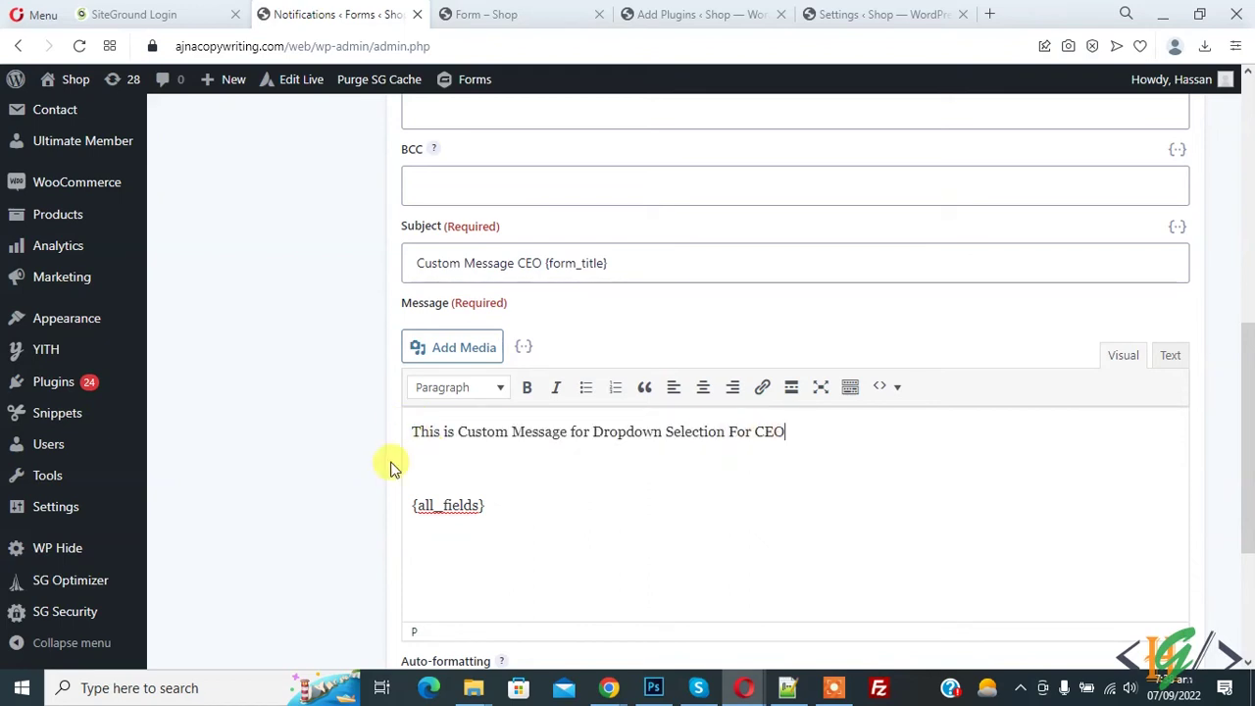
{"action": "scroll", "coordinate": [390, 464], "scroll_direction": "down", "scroll_amount": 3}
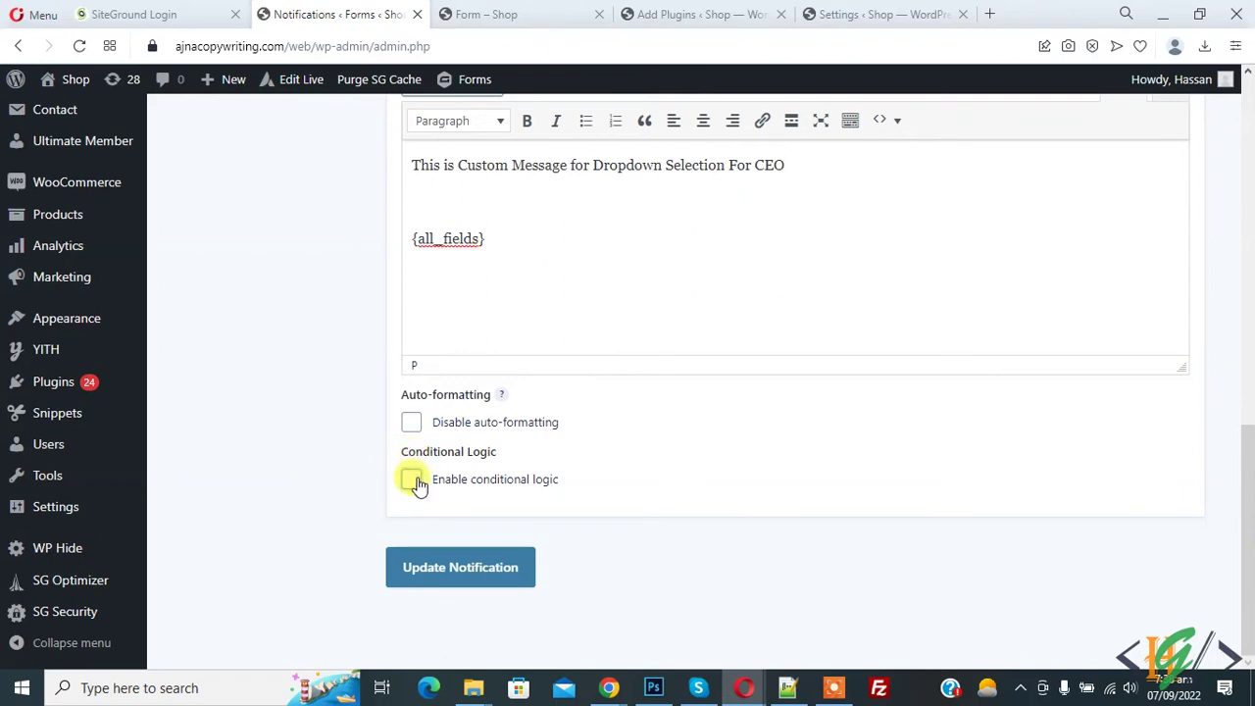
Step: Enable conditional logic for the notification, requiring All rules to match
{"action": "left_click", "coordinate": [410, 481]}
{"action": "left_click_drag", "start_coordinate": [400, 529], "coordinate": [527, 529]}
{"action": "left_click", "coordinate": [557, 532]}
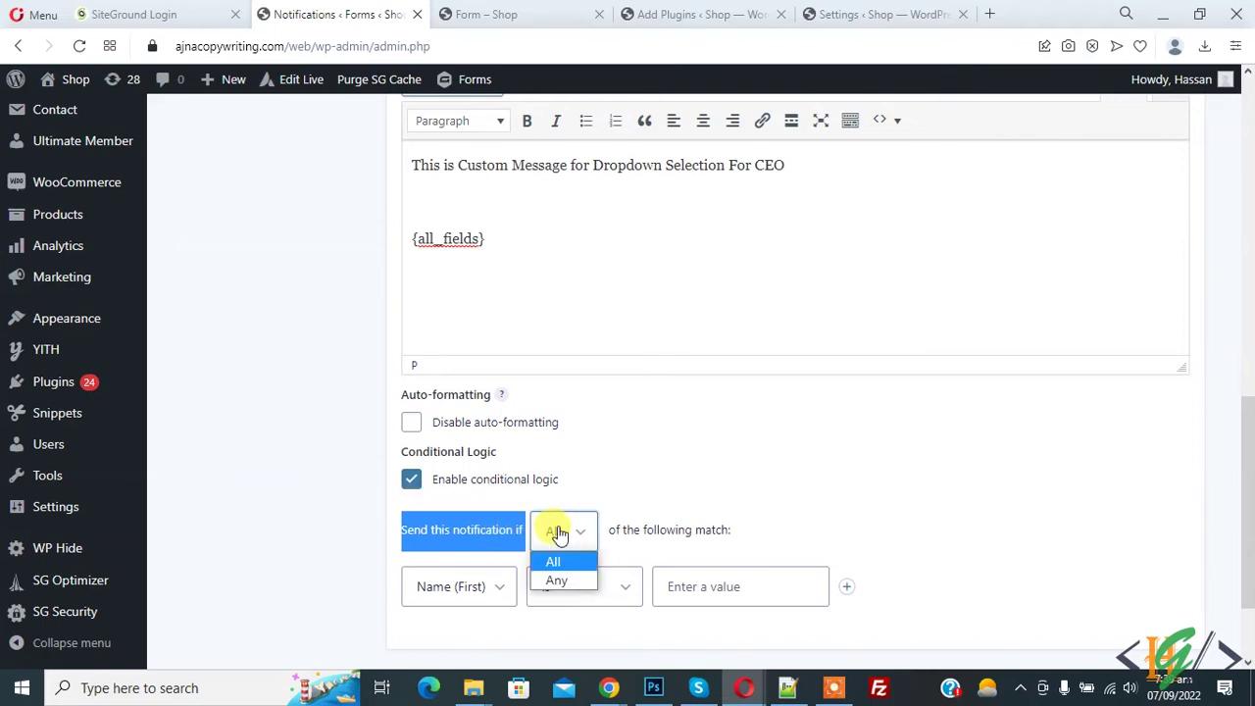
{"action": "left_click", "coordinate": [659, 525]}
{"action": "scroll", "coordinate": [429, 504], "scroll_direction": "down", "scroll_amount": 1}
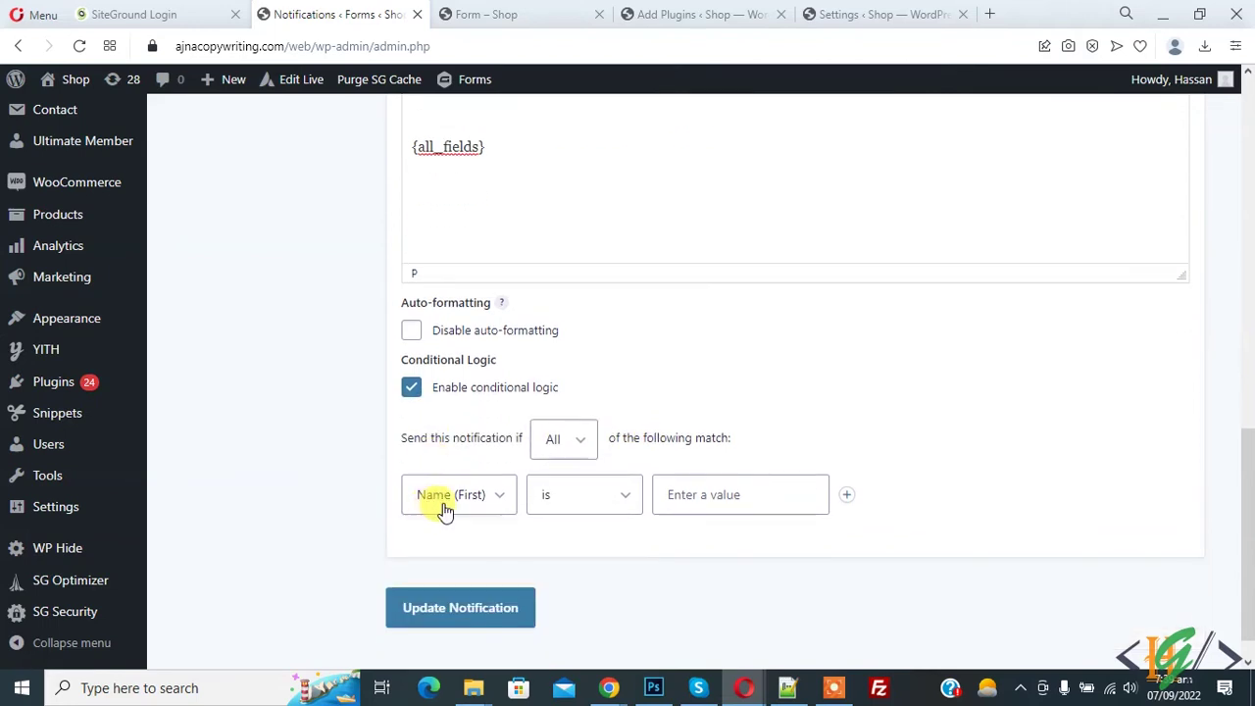
Step: Set the rule to Designation is CEO and update the notification
{"action": "left_click", "coordinate": [441, 505]}
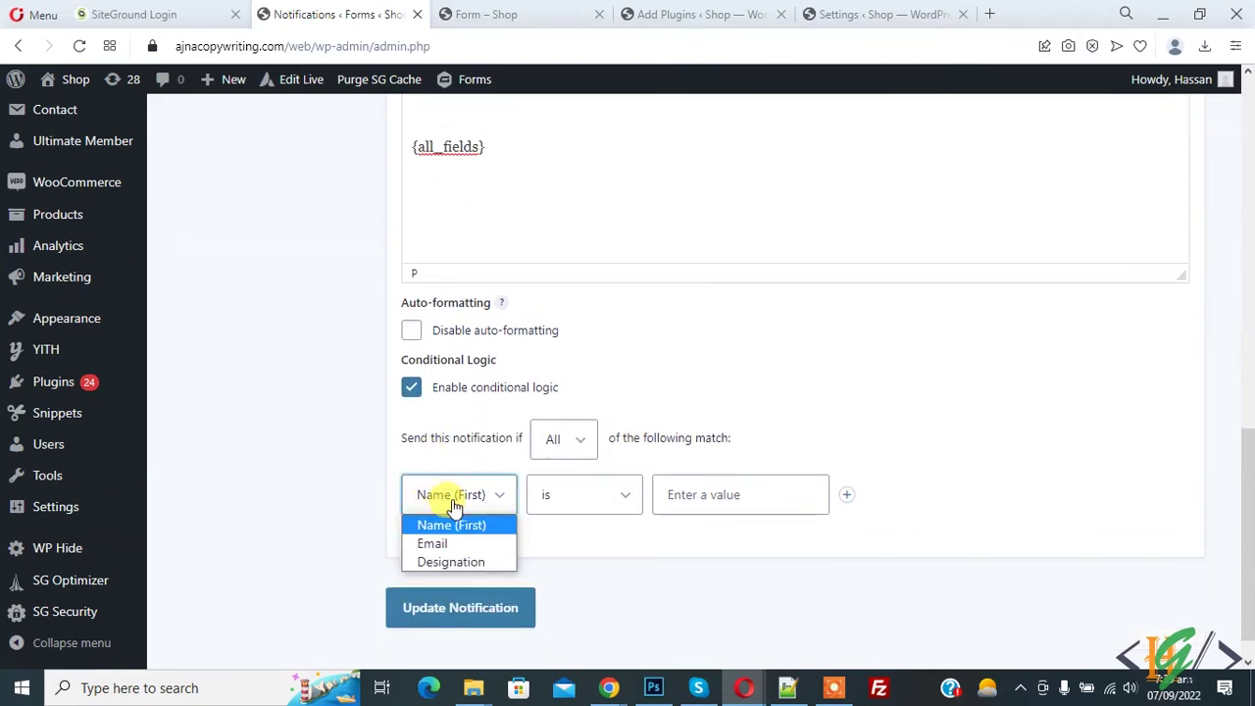
{"action": "left_click", "coordinate": [448, 562]}
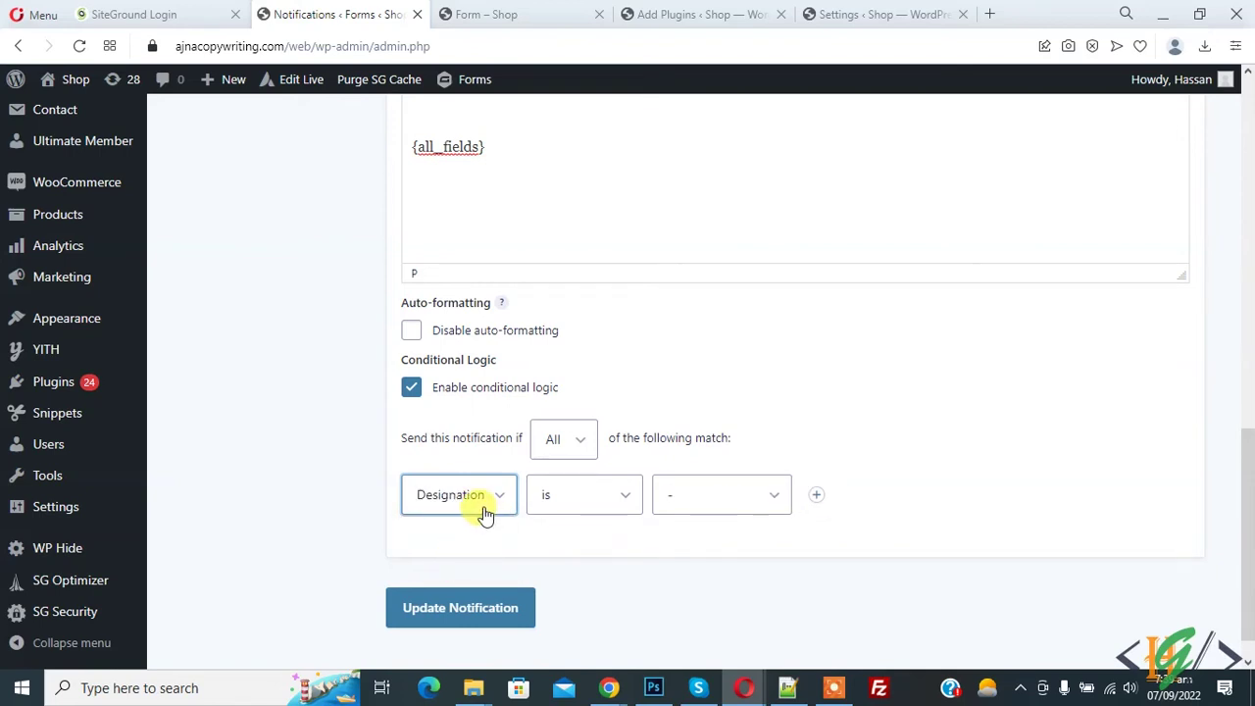
{"action": "left_click", "coordinate": [557, 512]}
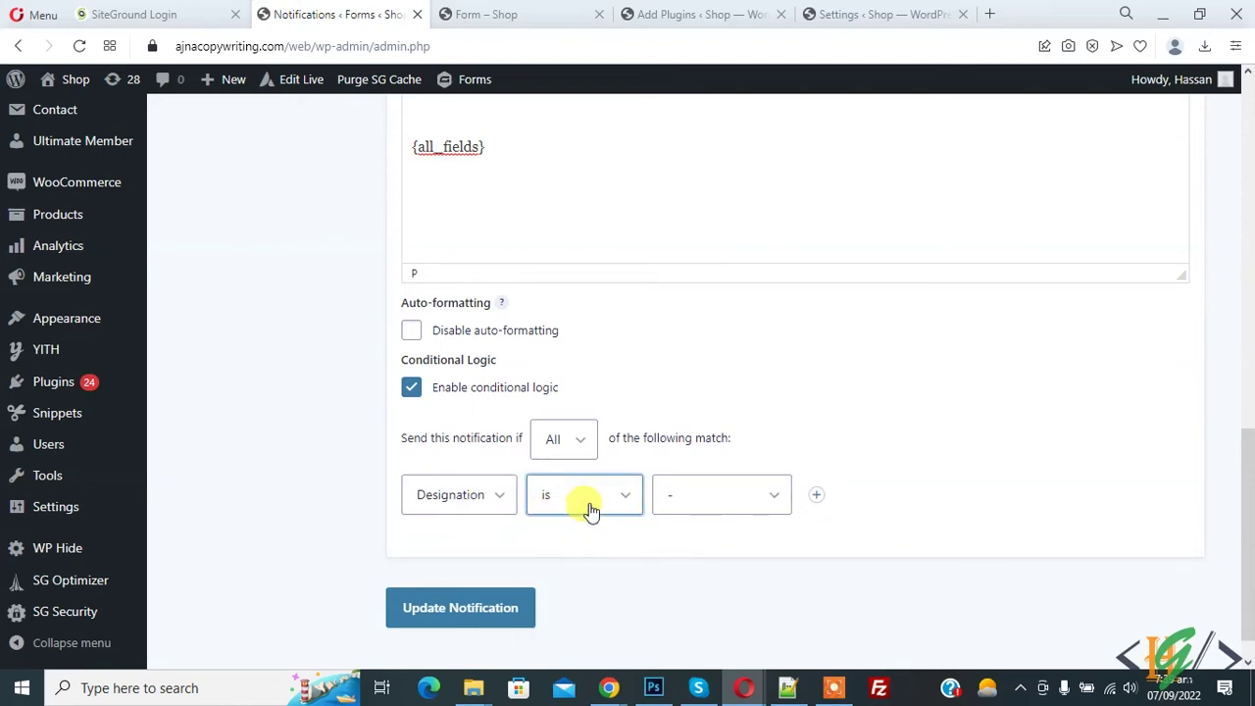
{"action": "left_click", "coordinate": [704, 498]}
{"action": "left_click", "coordinate": [697, 539]}
{"action": "scroll", "coordinate": [679, 527], "scroll_direction": "up", "scroll_amount": 12}
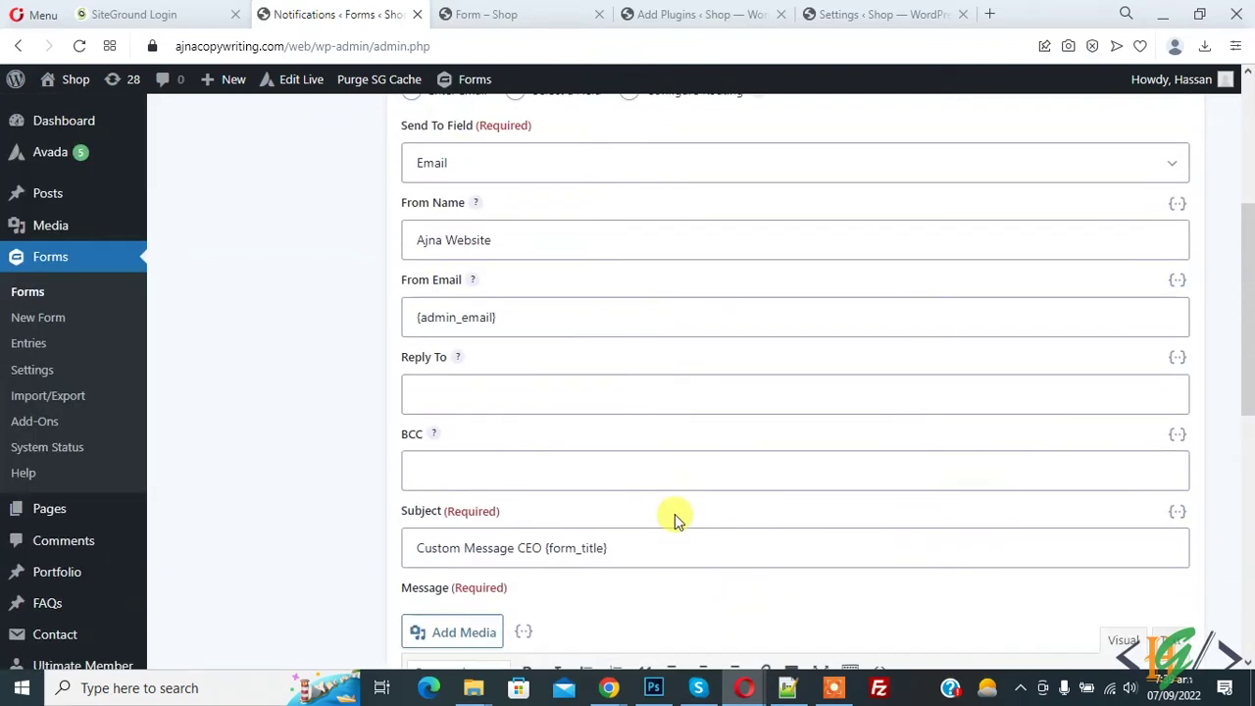
{"action": "scroll", "coordinate": [611, 448], "scroll_direction": "down", "scroll_amount": 3}
{"action": "scroll", "coordinate": [606, 447], "scroll_direction": "down", "scroll_amount": 7}
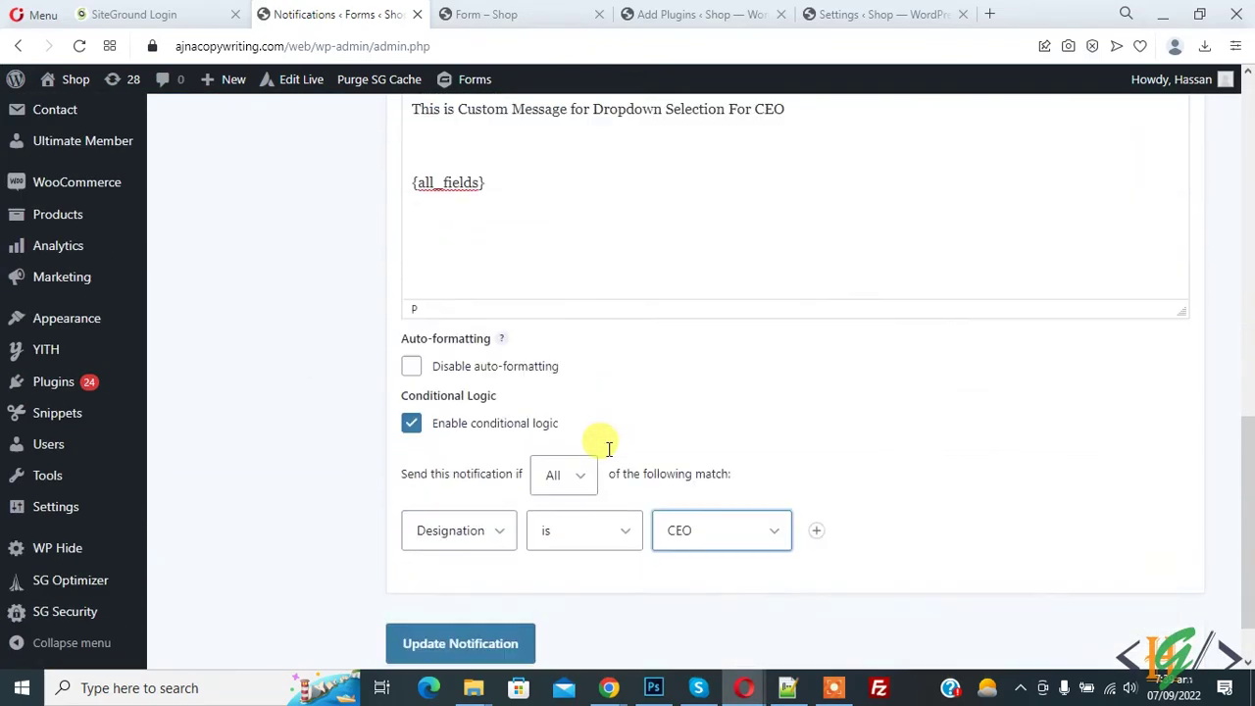
{"action": "left_click", "coordinate": [470, 573]}
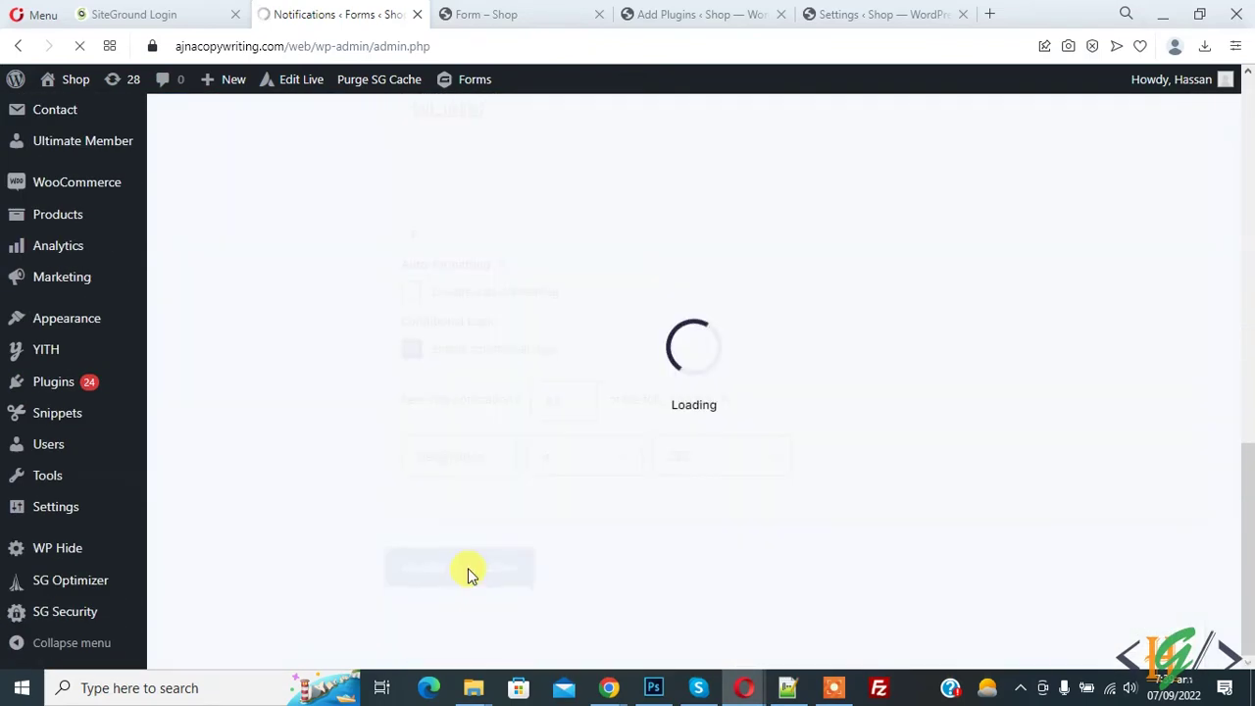
Step: Back in the notifications list, duplicate the Custom Message For CEO notification
{"action": "left_click_drag", "start_coordinate": [451, 302], "coordinate": [560, 300]}
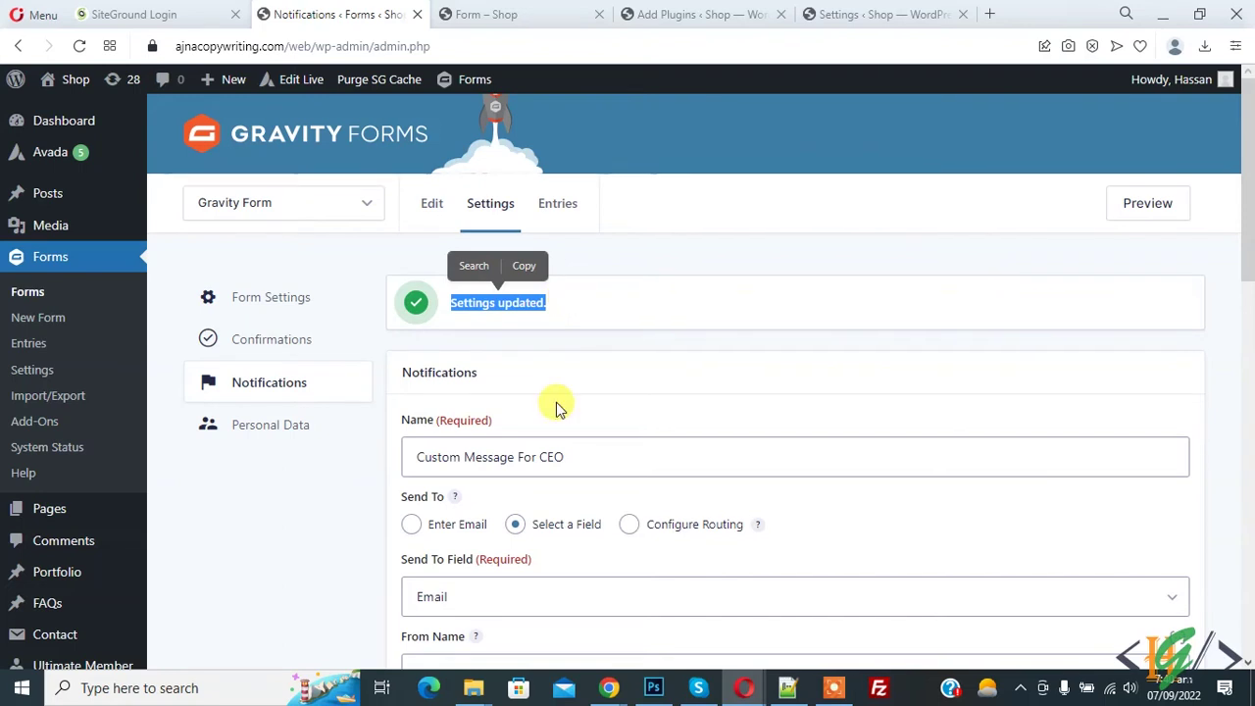
{"action": "left_click", "coordinate": [277, 389]}
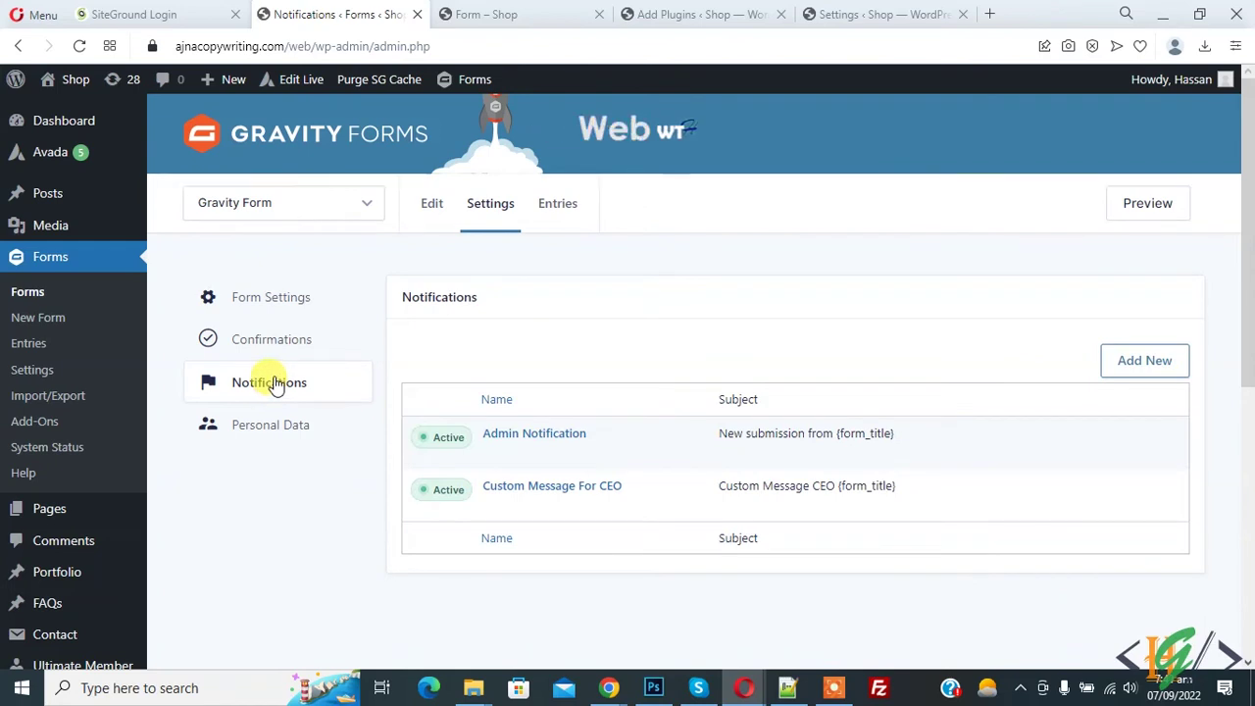
{"action": "left_click", "coordinate": [534, 513]}
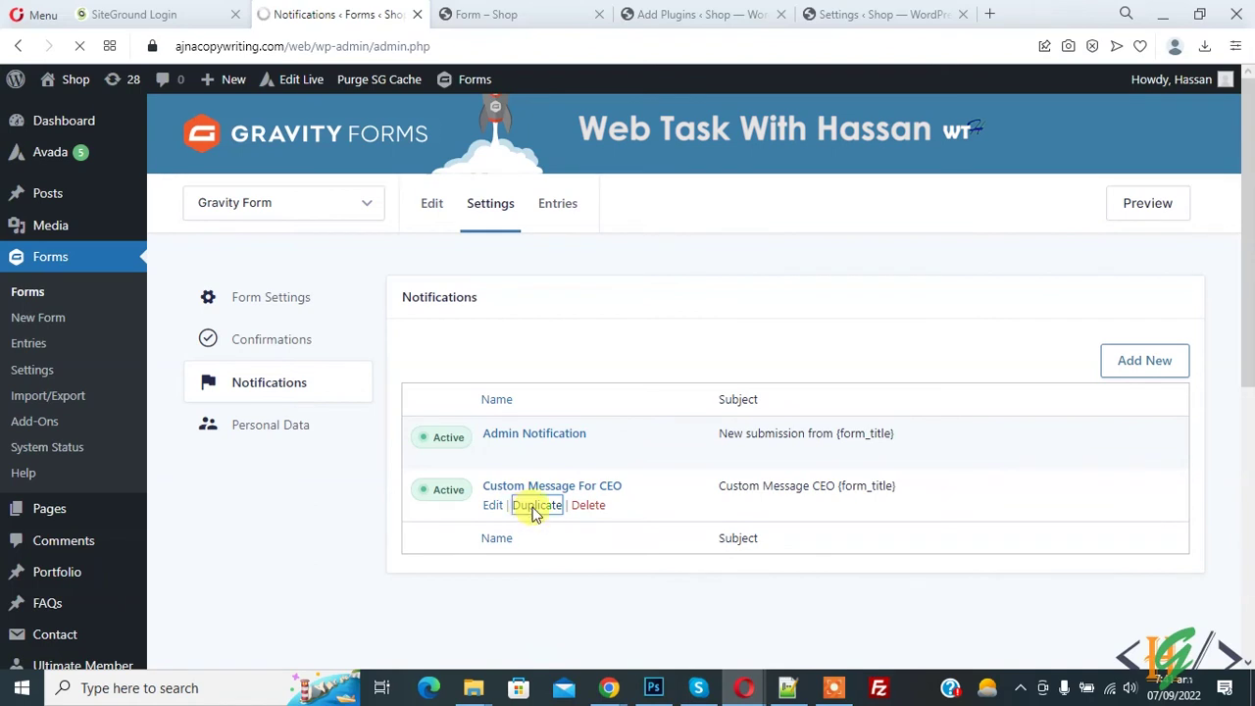
{"action": "scroll", "coordinate": [529, 445], "scroll_direction": "down", "scroll_amount": 1}
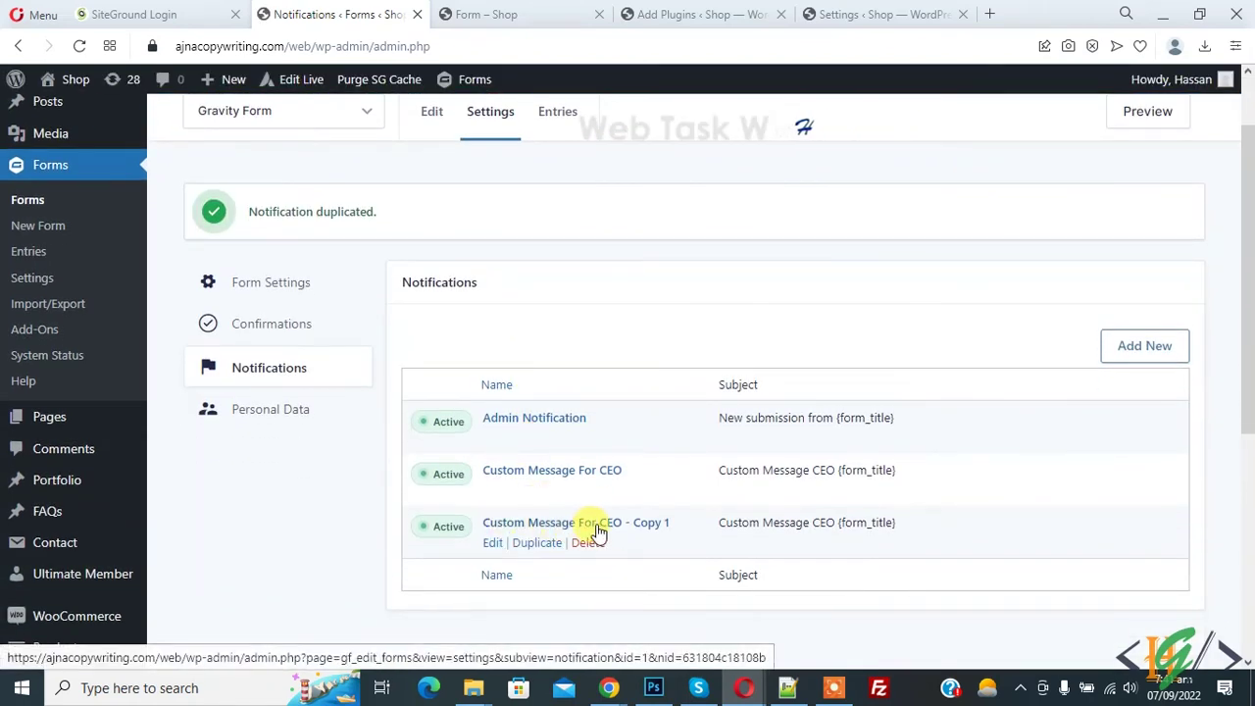
Step: Rename the copied notification to 'Custom Message For Project Manager'
{"action": "left_click", "coordinate": [493, 547]}
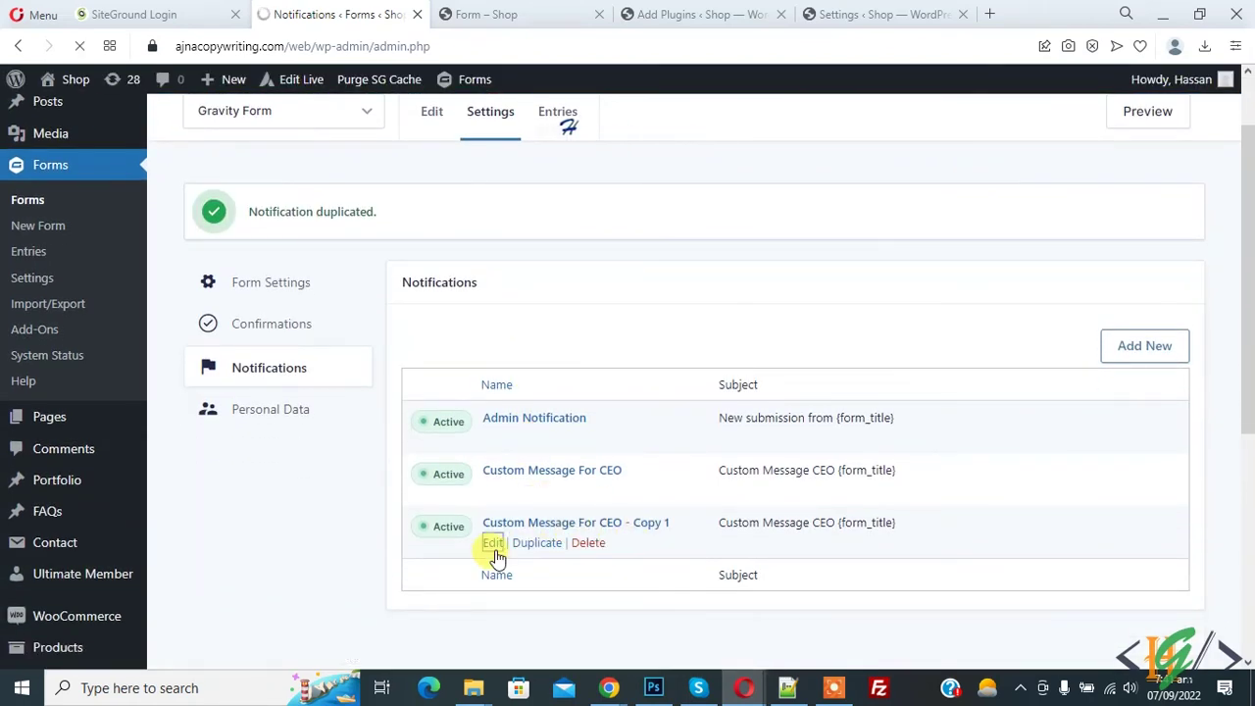
{"action": "left_click_drag", "start_coordinate": [537, 381], "coordinate": [638, 392]}
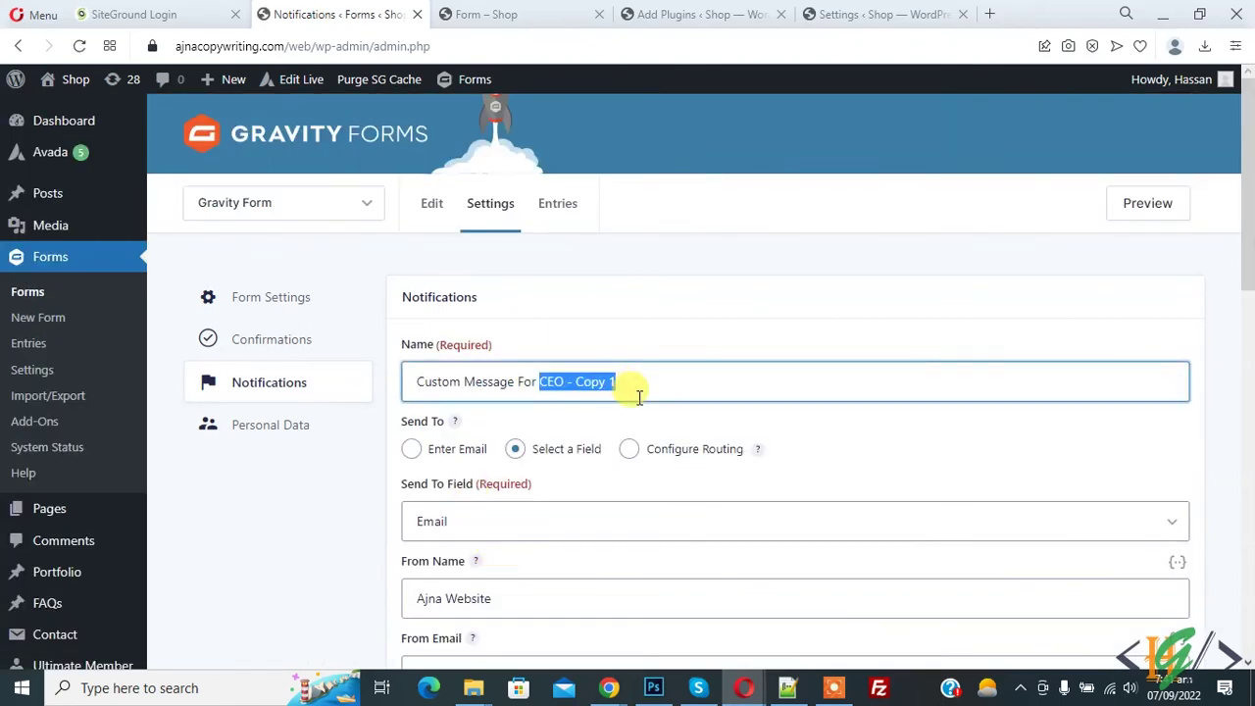
{"action": "type", "text": "Project Manager"}
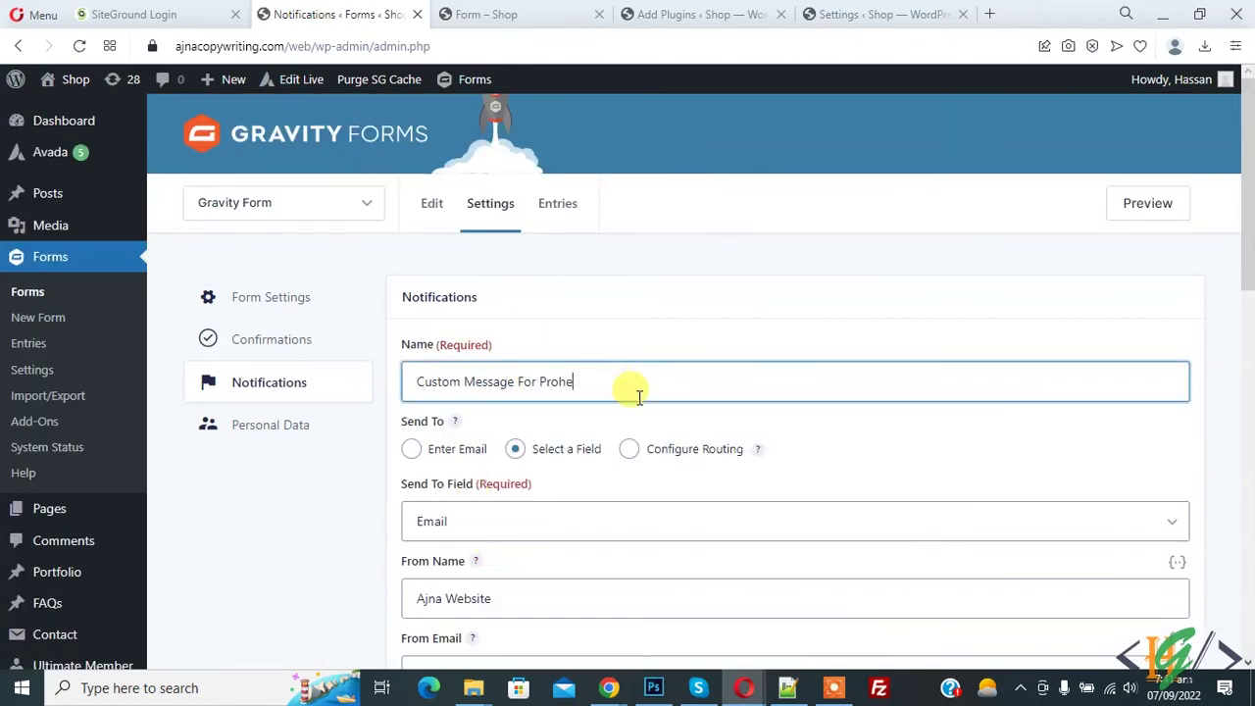
{"action": "scroll", "coordinate": [422, 513], "scroll_direction": "down", "scroll_amount": 1}
{"action": "scroll", "coordinate": [421, 513], "scroll_direction": "down", "scroll_amount": 7}
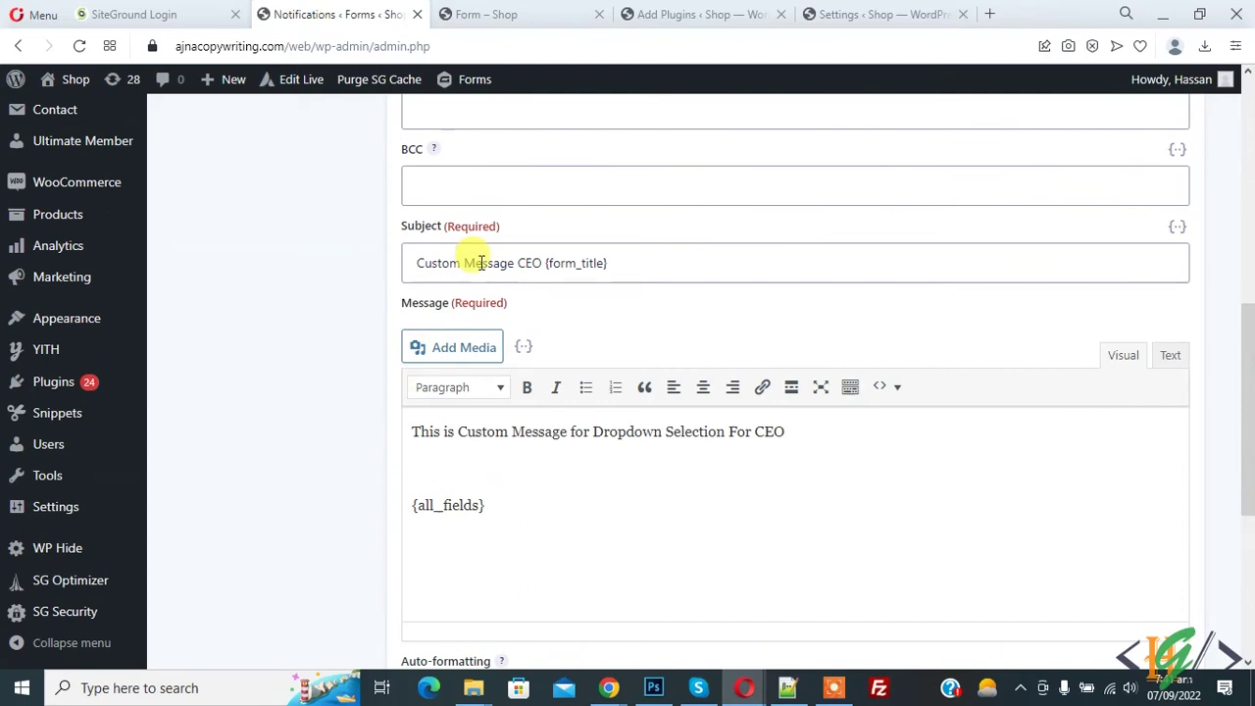
Step: Replace CEO with Project Manager in the subject ('Project Manger') and the message line
{"action": "double_click", "coordinate": [519, 263]}
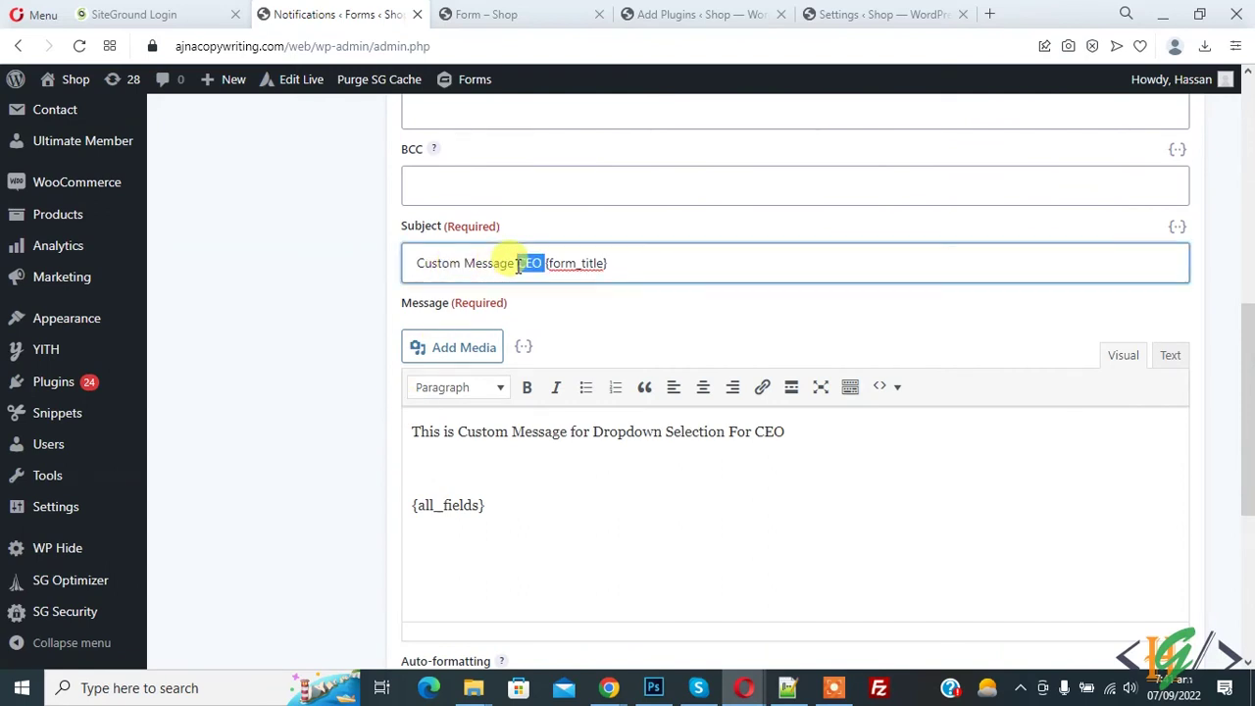
{"action": "type", "text": "Project Man"}
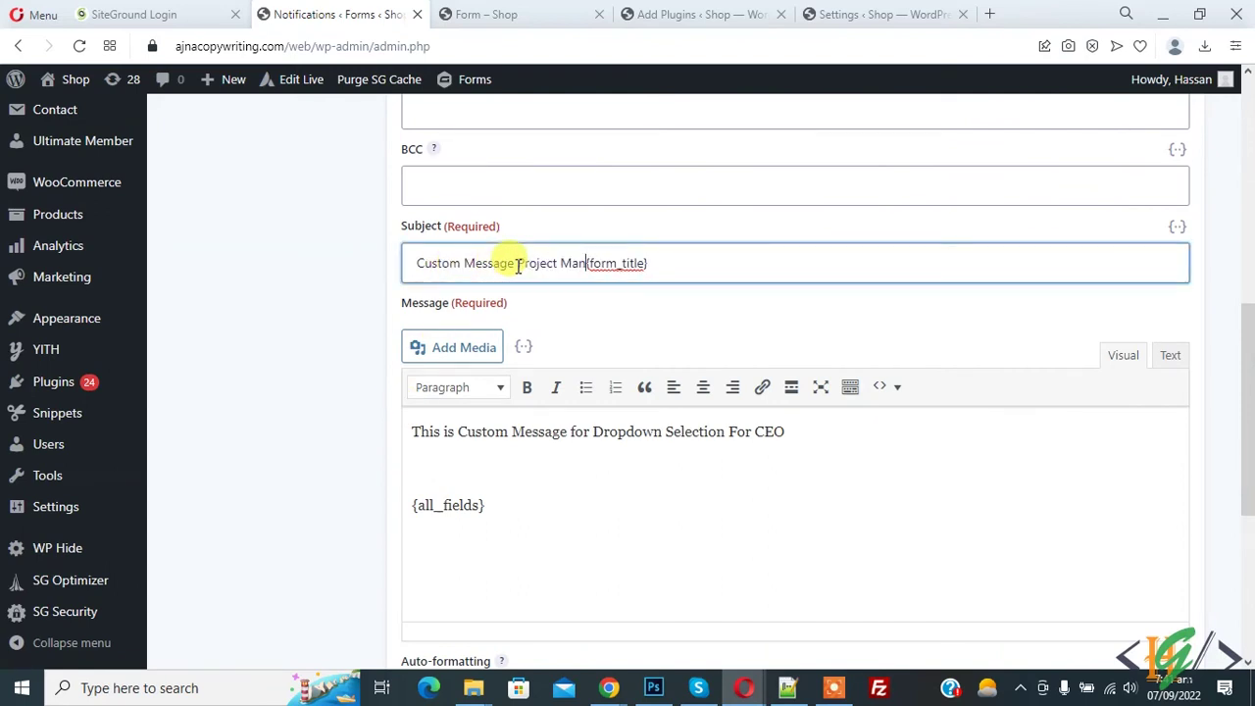
{"action": "type", "text": "ger"}
{"action": "left_click_drag", "start_coordinate": [416, 262], "coordinate": [588, 262]}
{"action": "left_click", "coordinate": [429, 432]}
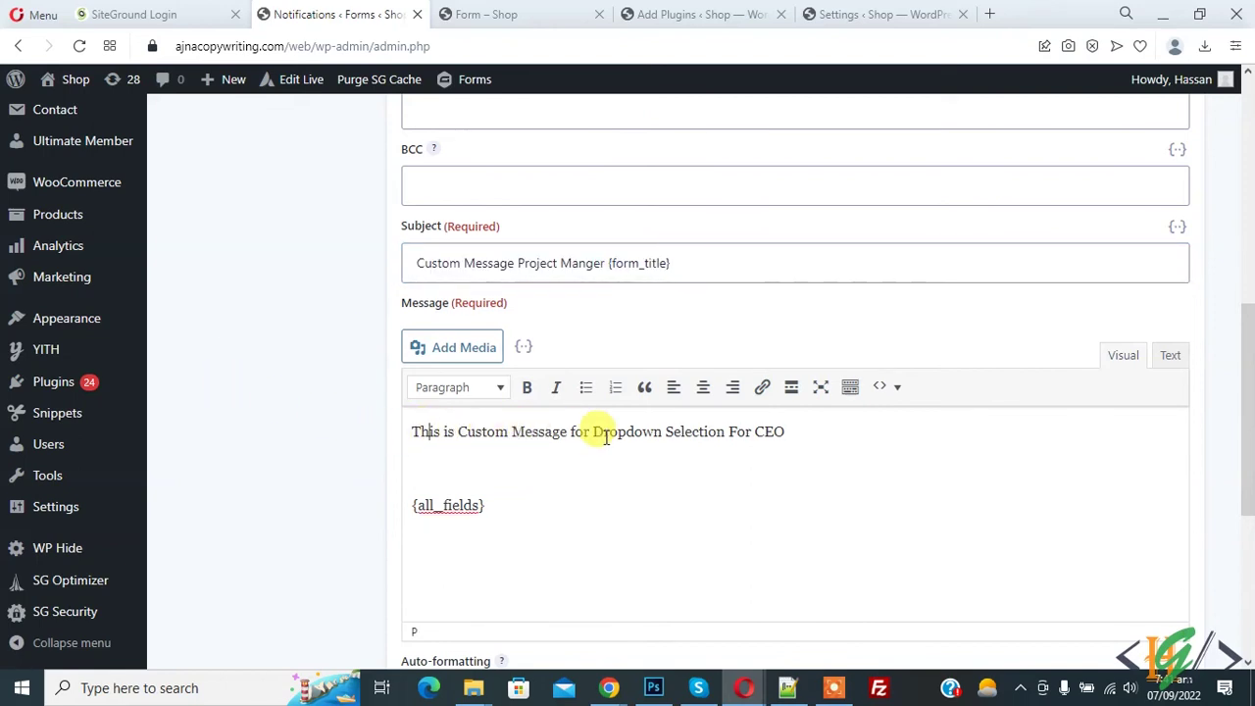
{"action": "double_click", "coordinate": [763, 431]}
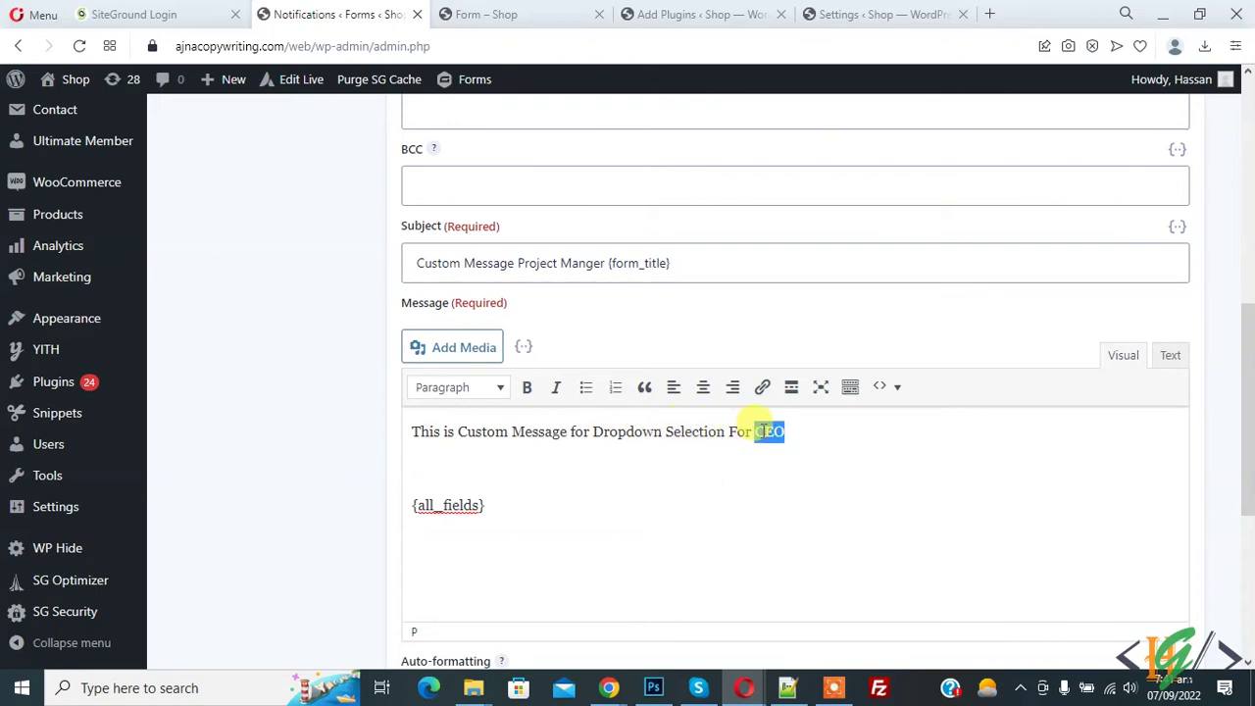
{"action": "type", "text": "Project Manager"}
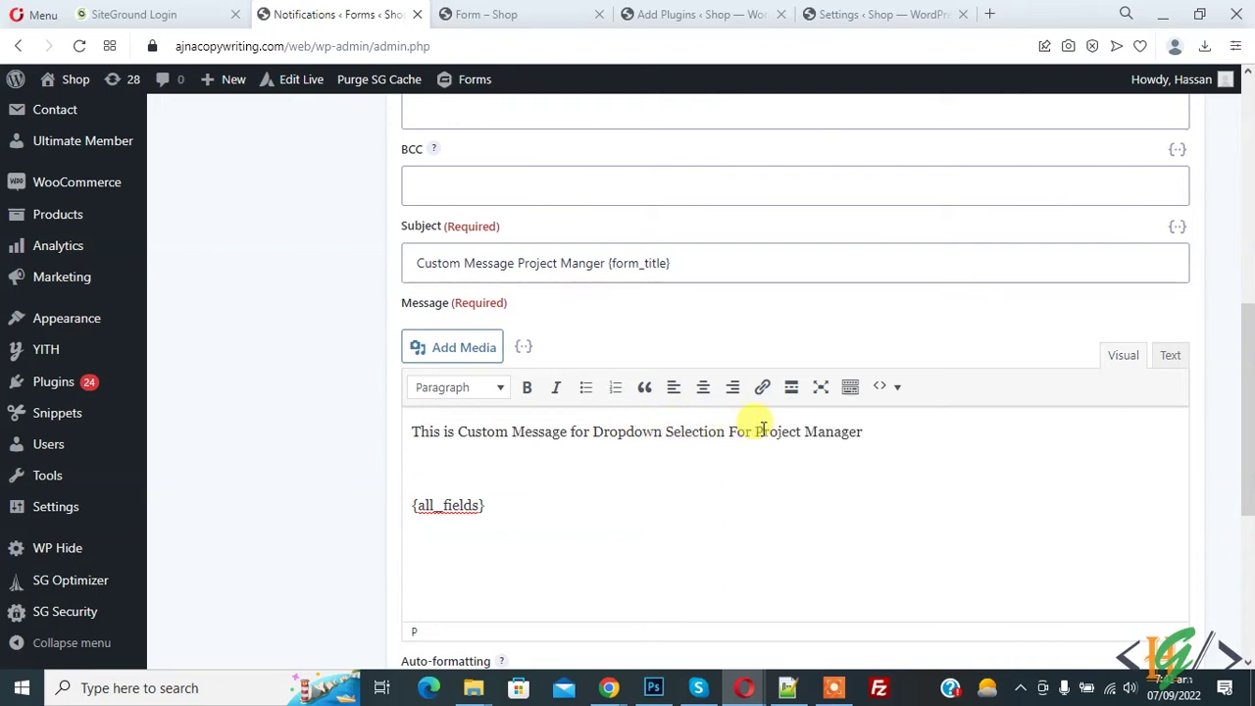
{"action": "scroll", "coordinate": [364, 432], "scroll_direction": "down", "scroll_amount": 3}
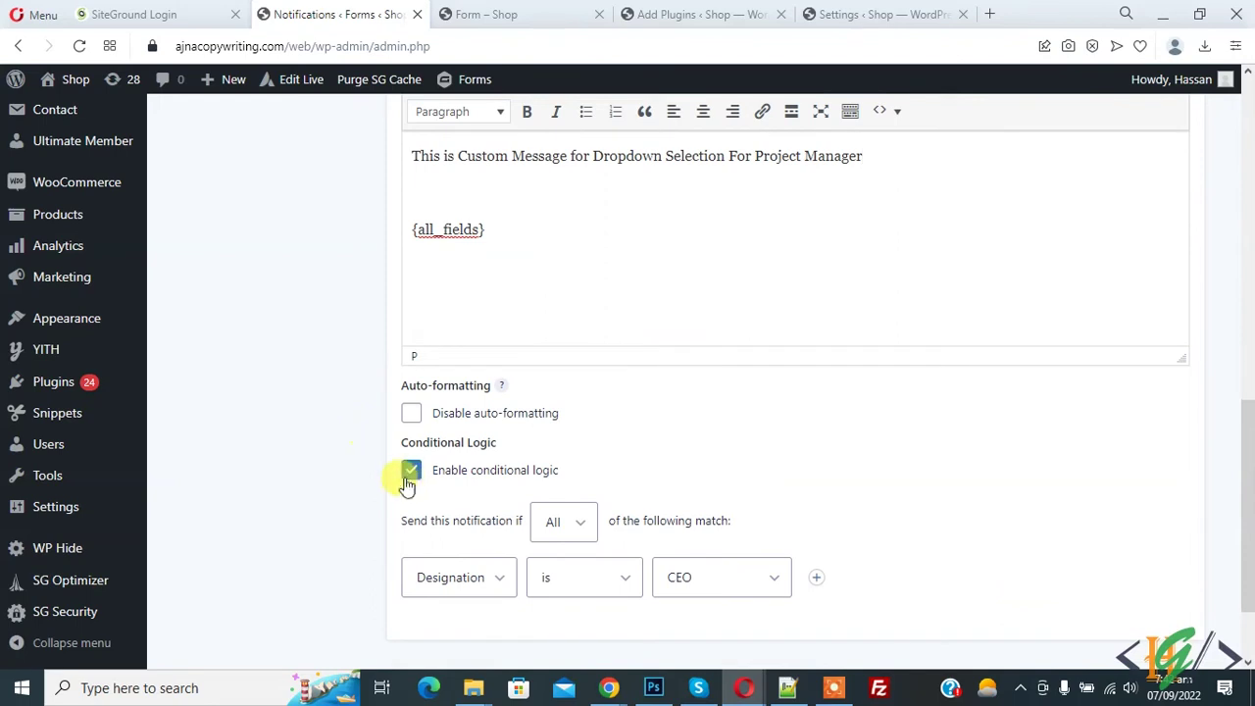
Step: Change the condition to Designation is Project Manager and save the notification
{"action": "scroll", "coordinate": [465, 454], "scroll_direction": "down", "scroll_amount": 1}
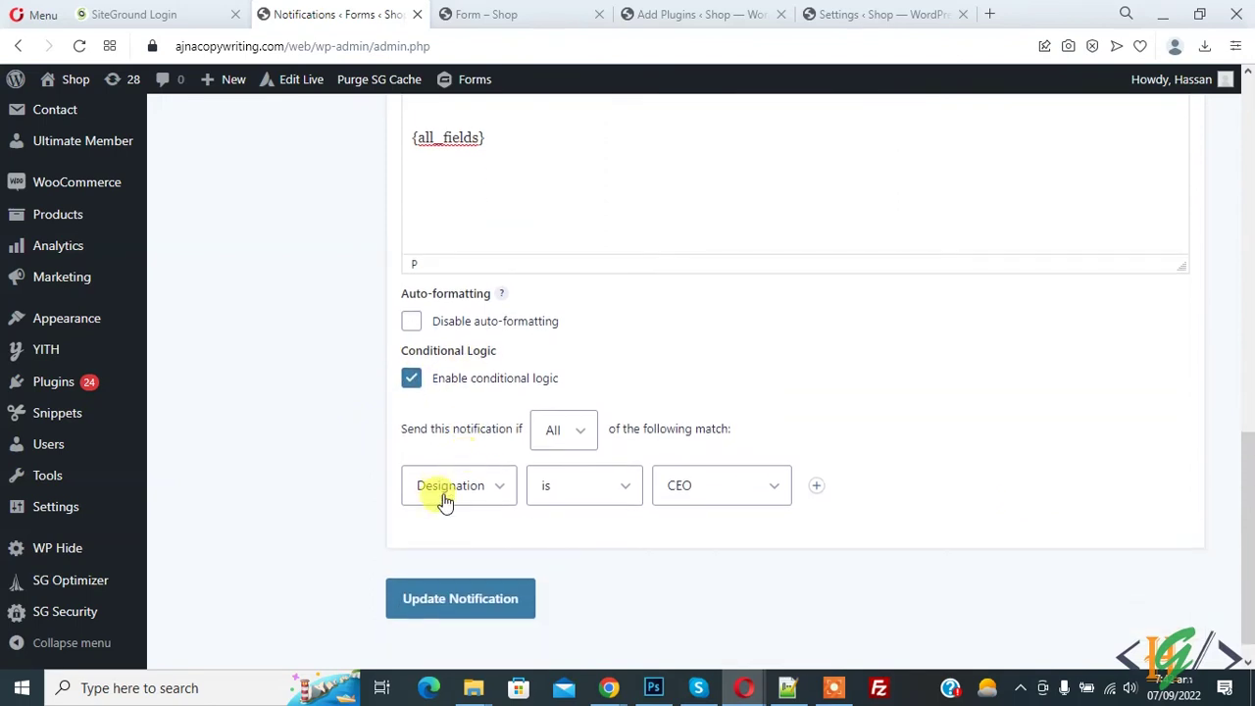
{"action": "left_click", "coordinate": [459, 486]}
{"action": "left_click", "coordinate": [467, 553]}
{"action": "left_click", "coordinate": [560, 496]}
{"action": "left_click", "coordinate": [567, 512]}
{"action": "left_click", "coordinate": [682, 497]}
{"action": "left_click", "coordinate": [702, 551]}
{"action": "left_click", "coordinate": [442, 597]}
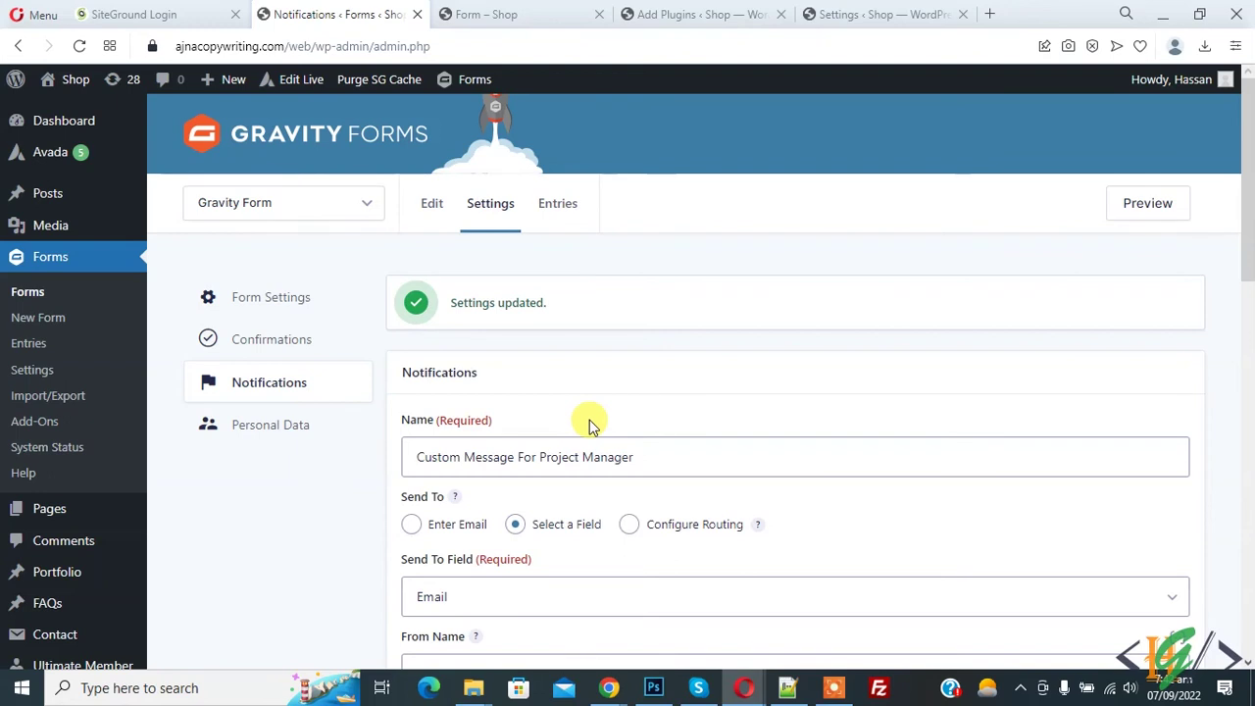
Step: Reload the live form and submit a test entry with Designation CEO, reaching the thank-you message
{"action": "left_click", "coordinate": [527, 9]}
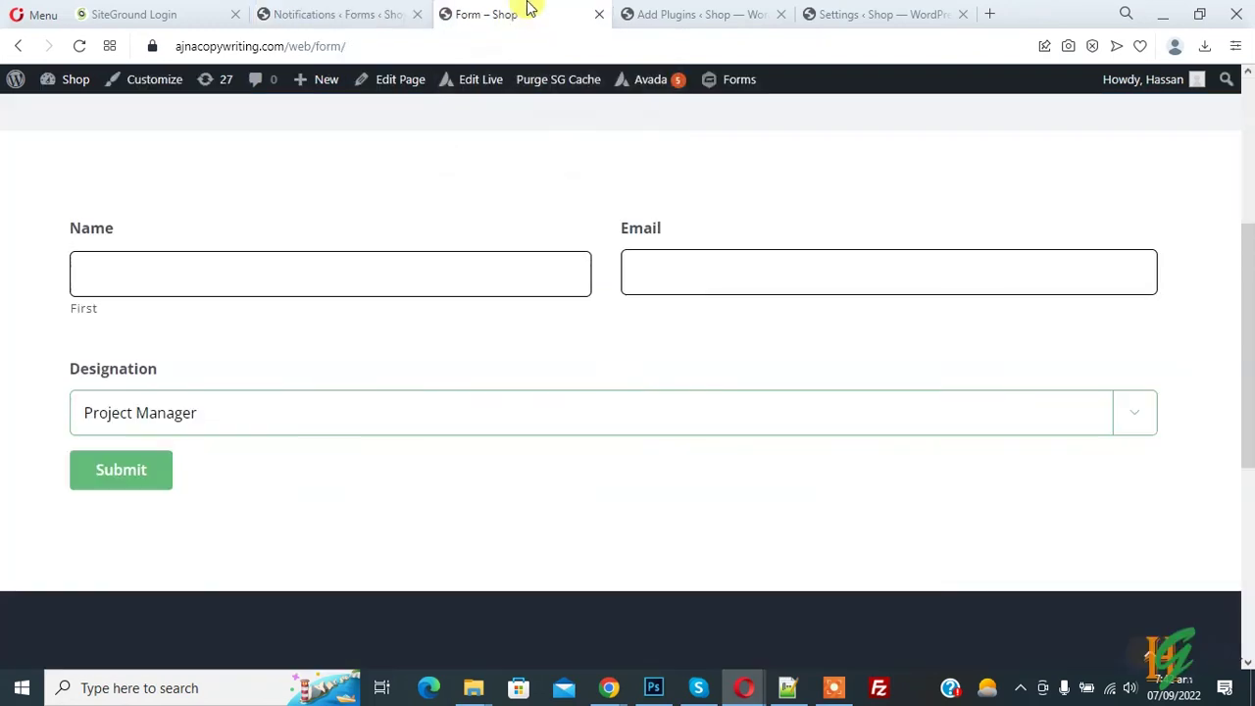
{"action": "left_click", "coordinate": [77, 48]}
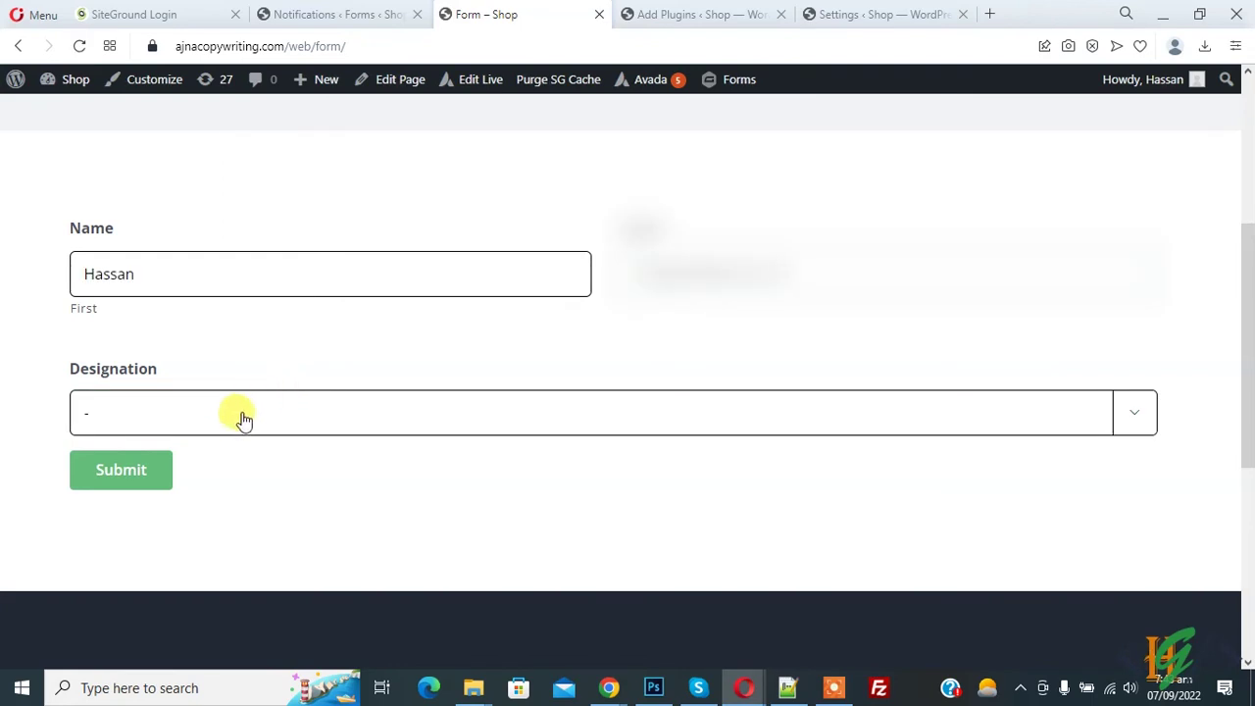
{"action": "left_click", "coordinate": [235, 424]}
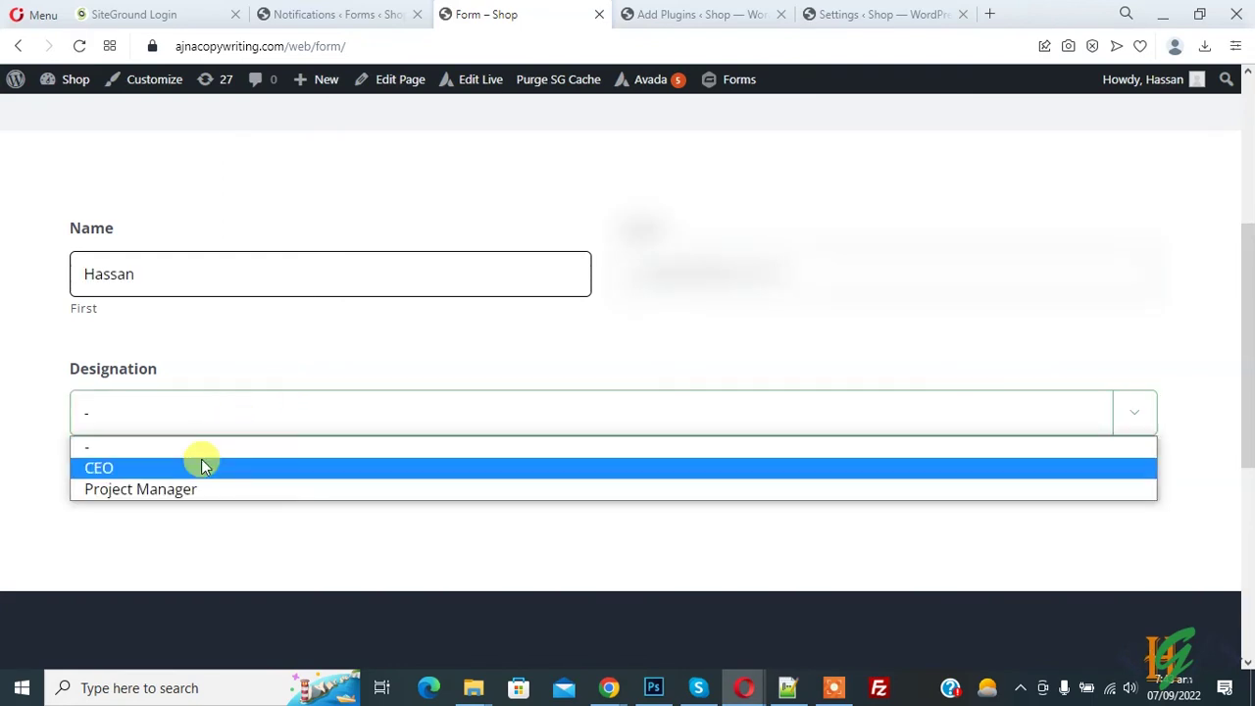
{"action": "left_click", "coordinate": [171, 473]}
{"action": "left_click", "coordinate": [135, 482]}
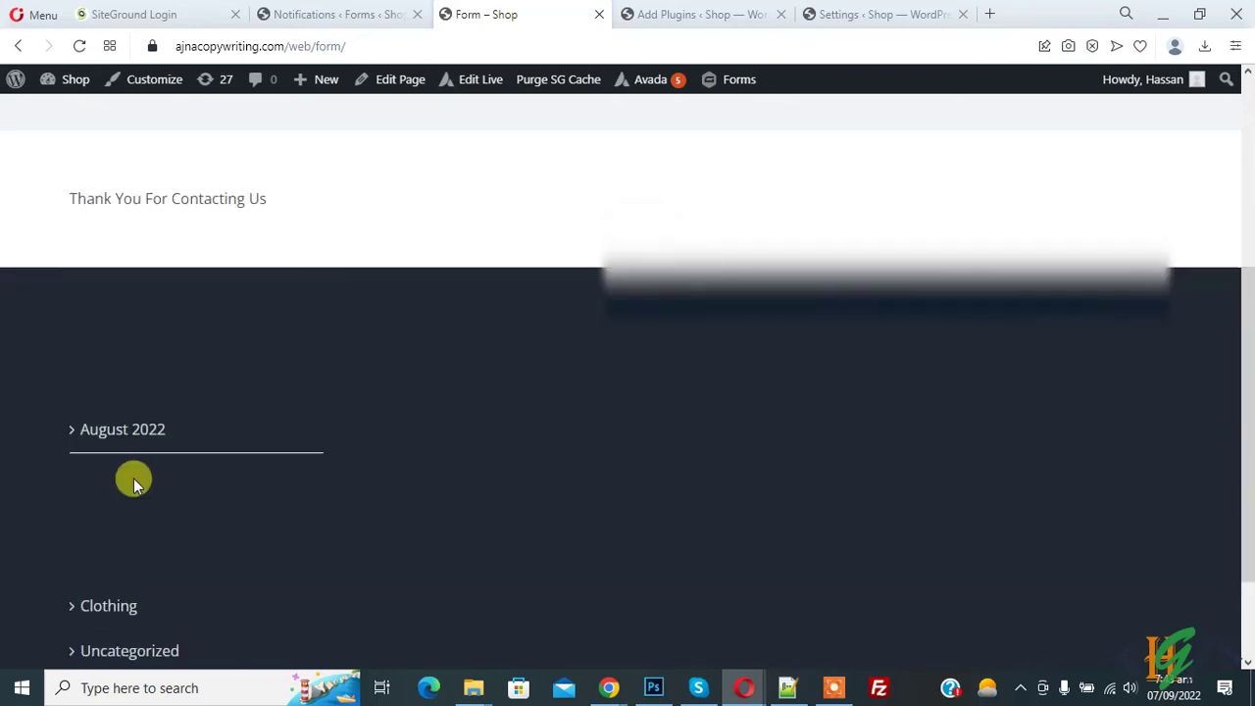
{"action": "left_click_drag", "start_coordinate": [71, 198], "coordinate": [265, 199]}
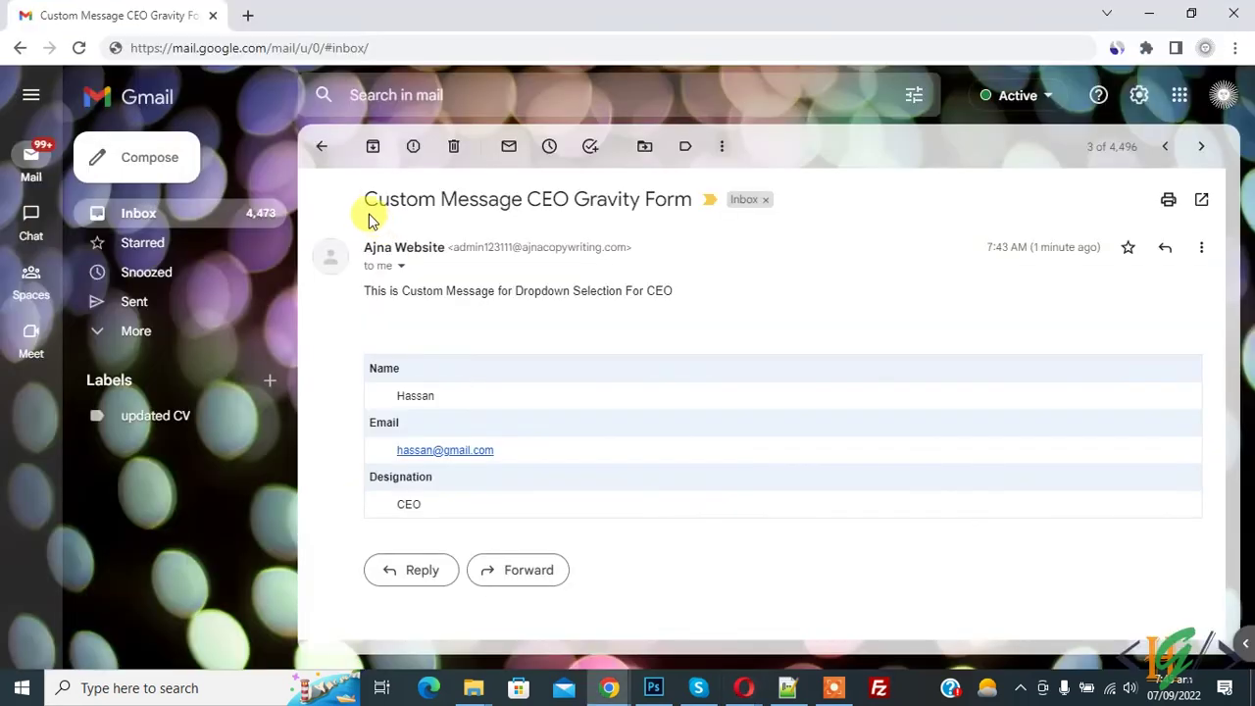
Step: Review the 'Custom Message CEO Gravity Form' email's subject, CEO message line and submitted details, then return to the site
{"action": "left_click_drag", "start_coordinate": [370, 220], "coordinate": [667, 201]}
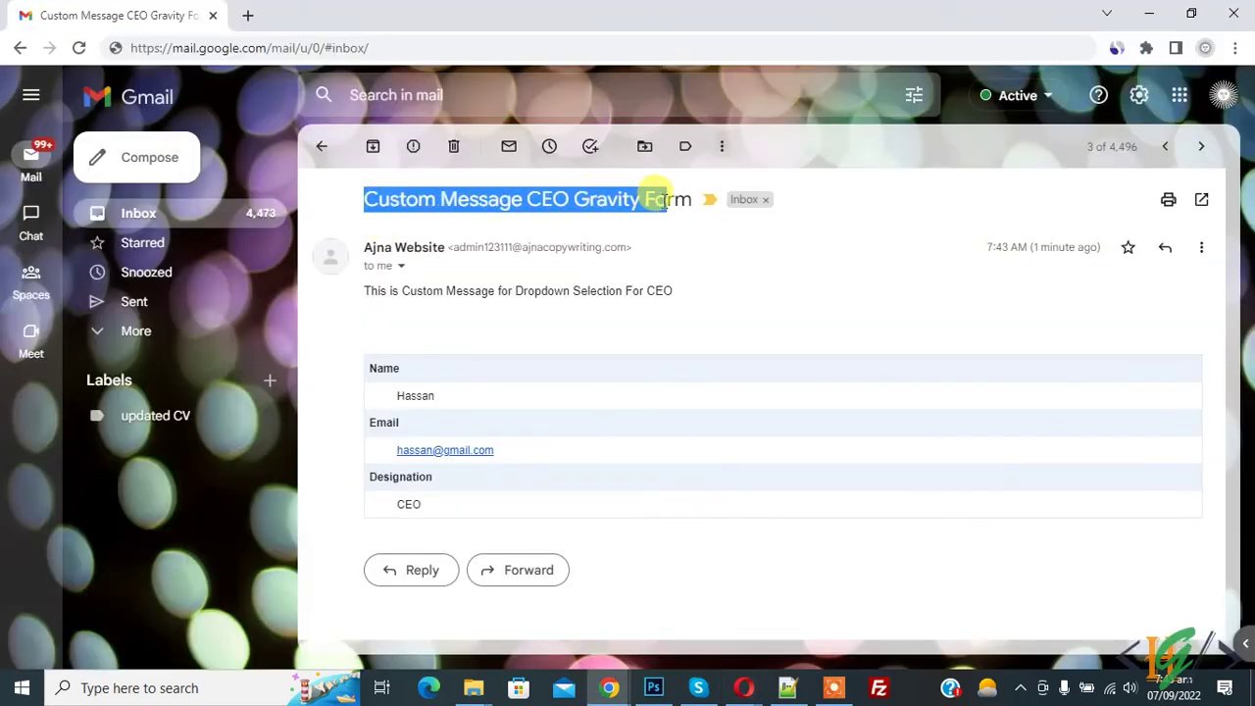
{"action": "left_click", "coordinate": [381, 294]}
{"action": "left_click_drag", "start_coordinate": [365, 290], "coordinate": [655, 292]}
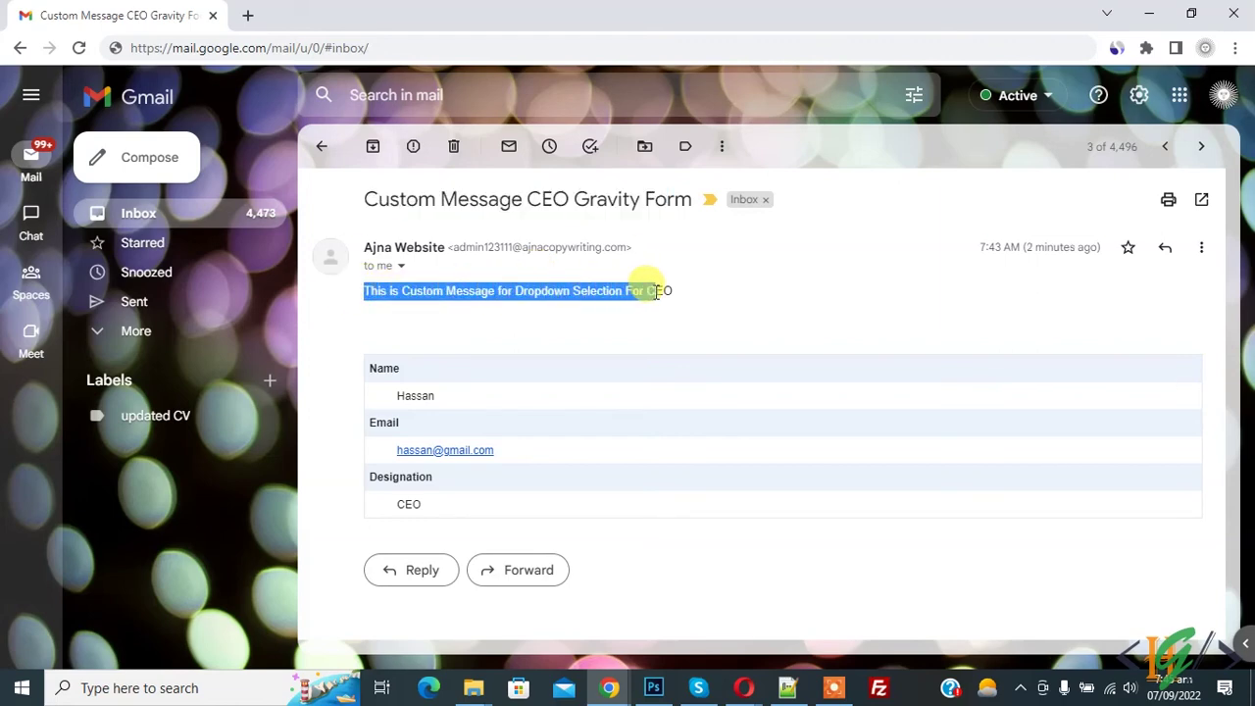
{"action": "left_click_drag", "start_coordinate": [373, 366], "coordinate": [524, 500]}
{"action": "left_click", "coordinate": [542, 500]}
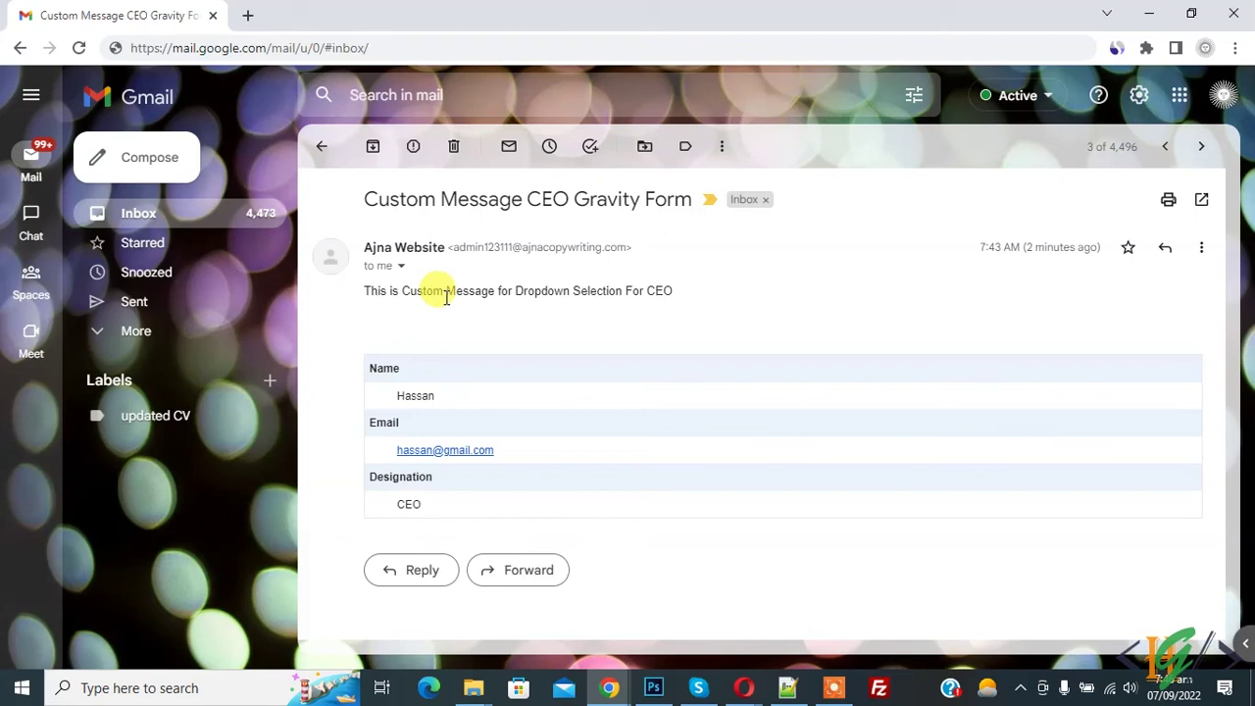
{"action": "key", "text": "alt+Tab"}
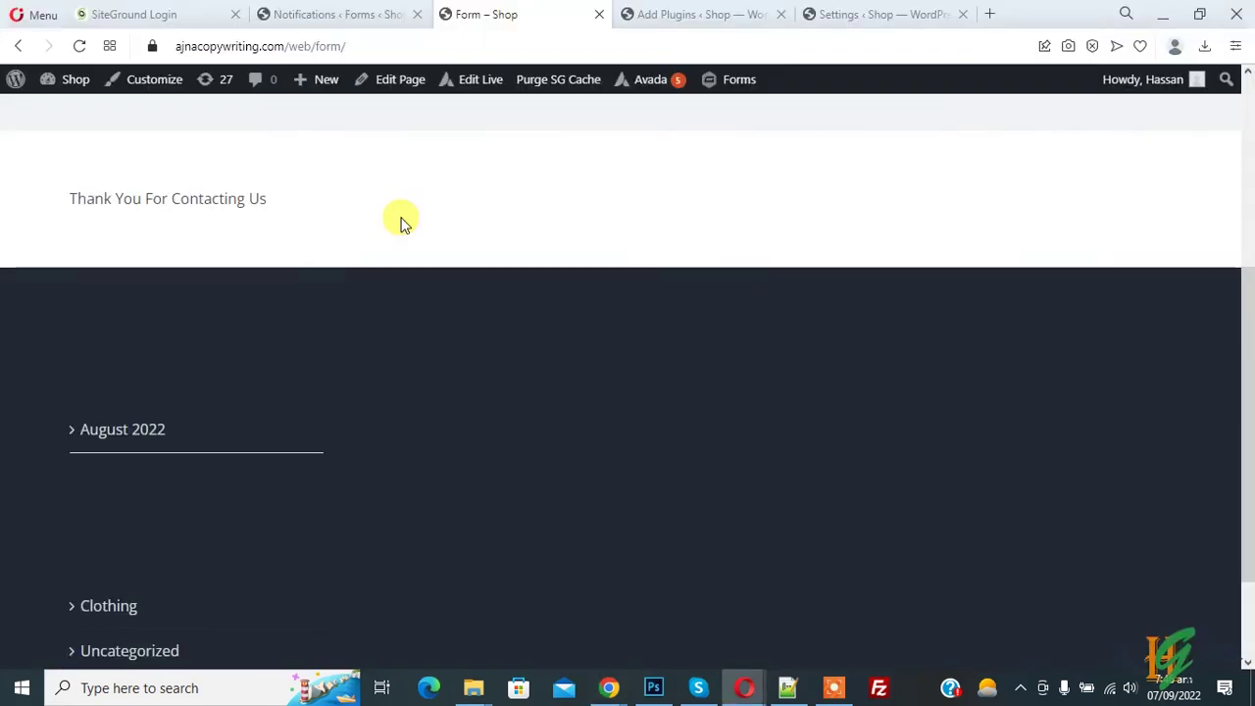
Step: Back in the Project Manager notification editor, review its Project Manager message line and scroll back up
{"action": "left_click", "coordinate": [340, 16]}
{"action": "scroll", "coordinate": [375, 381], "scroll_direction": "down", "scroll_amount": 5}
{"action": "left_click_drag", "start_coordinate": [401, 194], "coordinate": [518, 193]}
{"action": "left_click", "coordinate": [520, 199]}
{"action": "left_click_drag", "start_coordinate": [412, 324], "coordinate": [896, 311]}
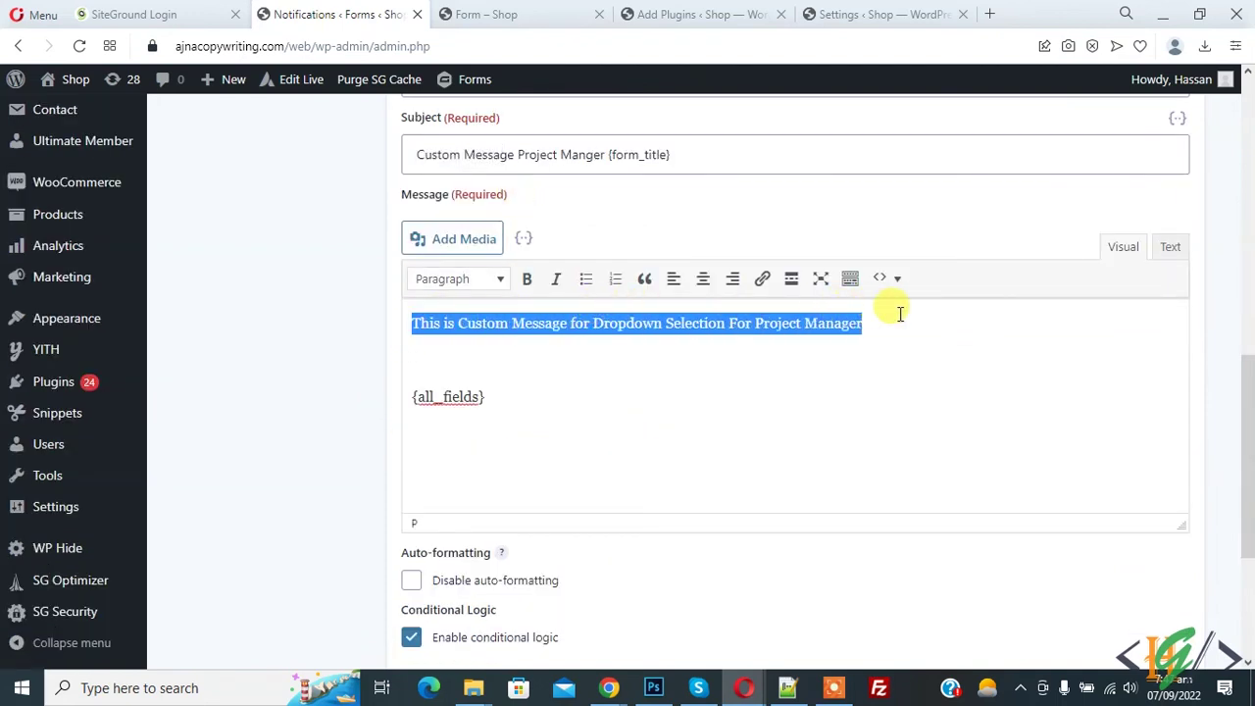
{"action": "left_click", "coordinate": [876, 345]}
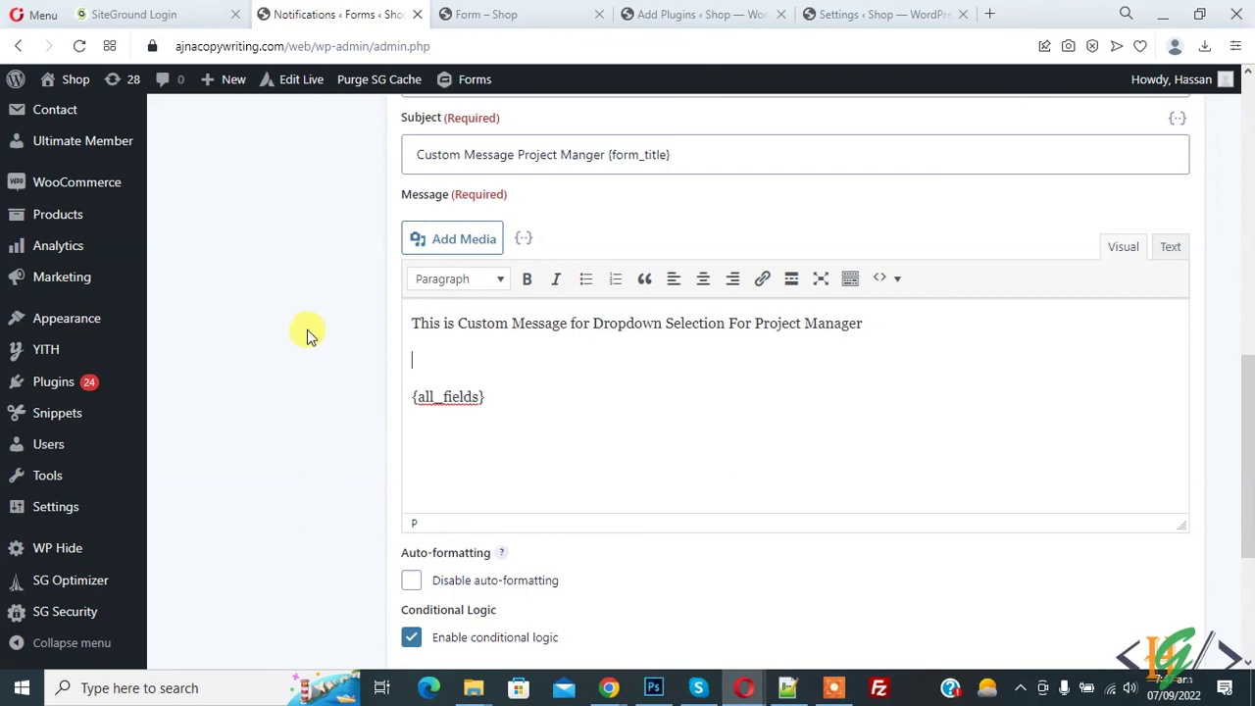
{"action": "scroll", "coordinate": [304, 334], "scroll_direction": "up", "scroll_amount": 8}
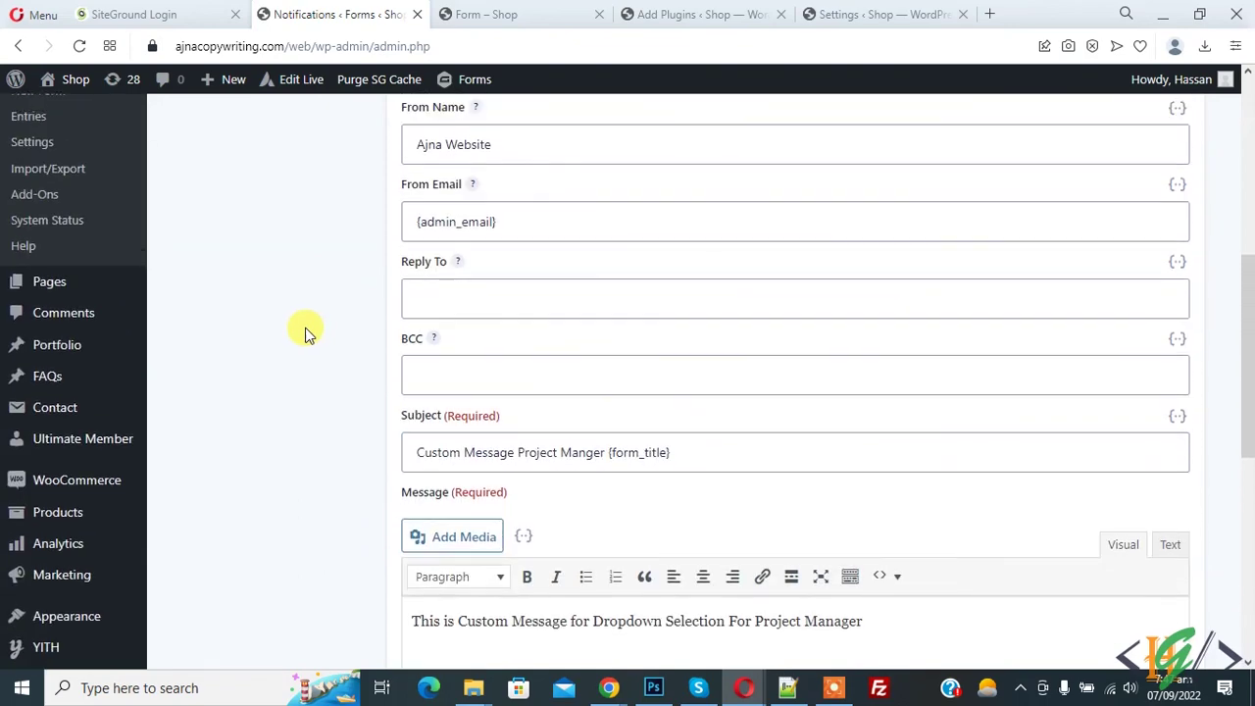